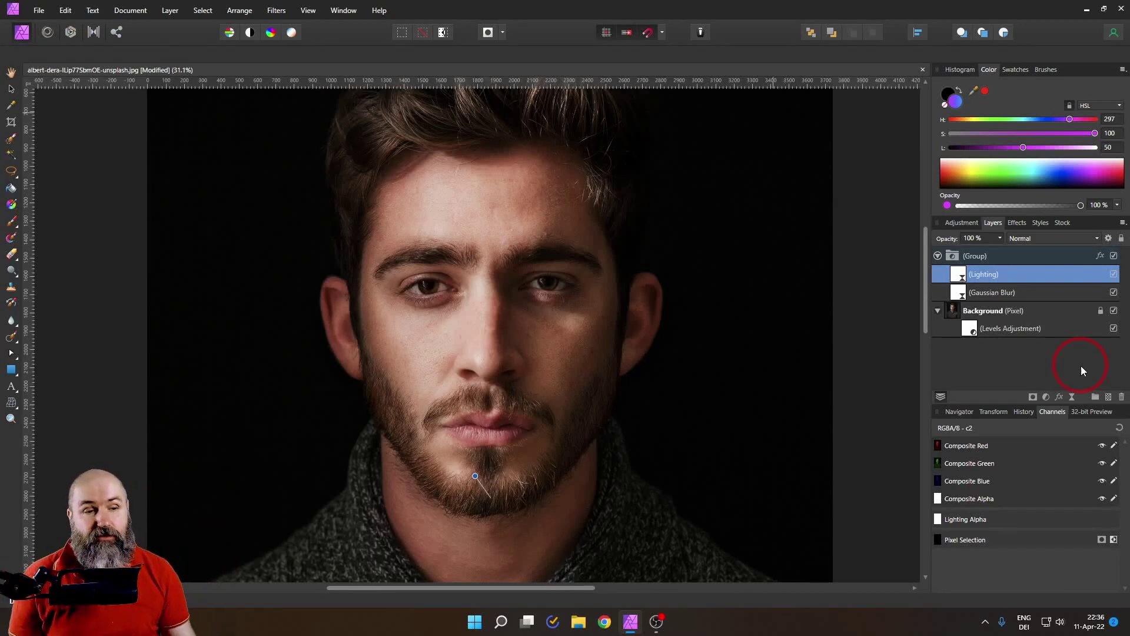
Step: Hide and reshow the lighting group to compare, then aim the light toward the right cheek
left_click(1114, 256)
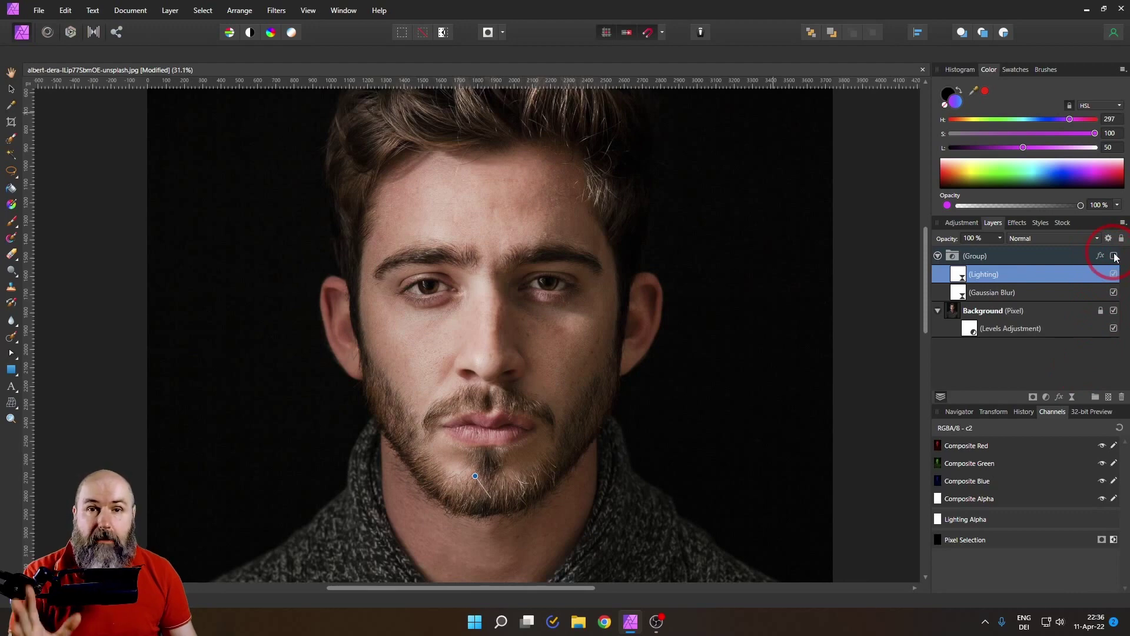
left_click(1114, 256)
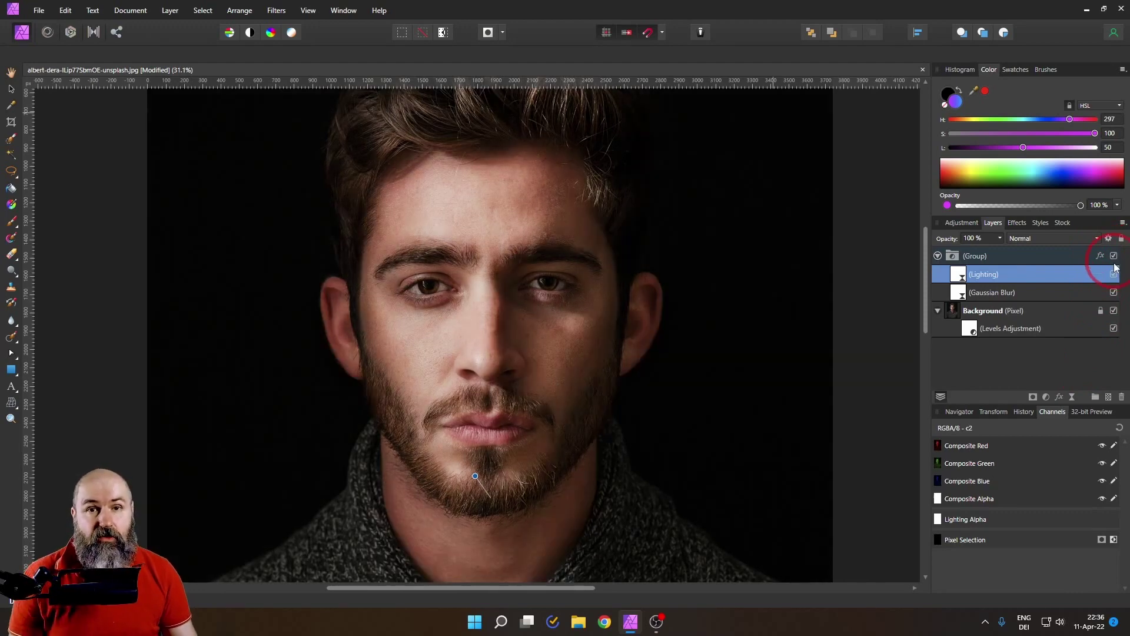
left_click_drag(475, 476, 470, 401)
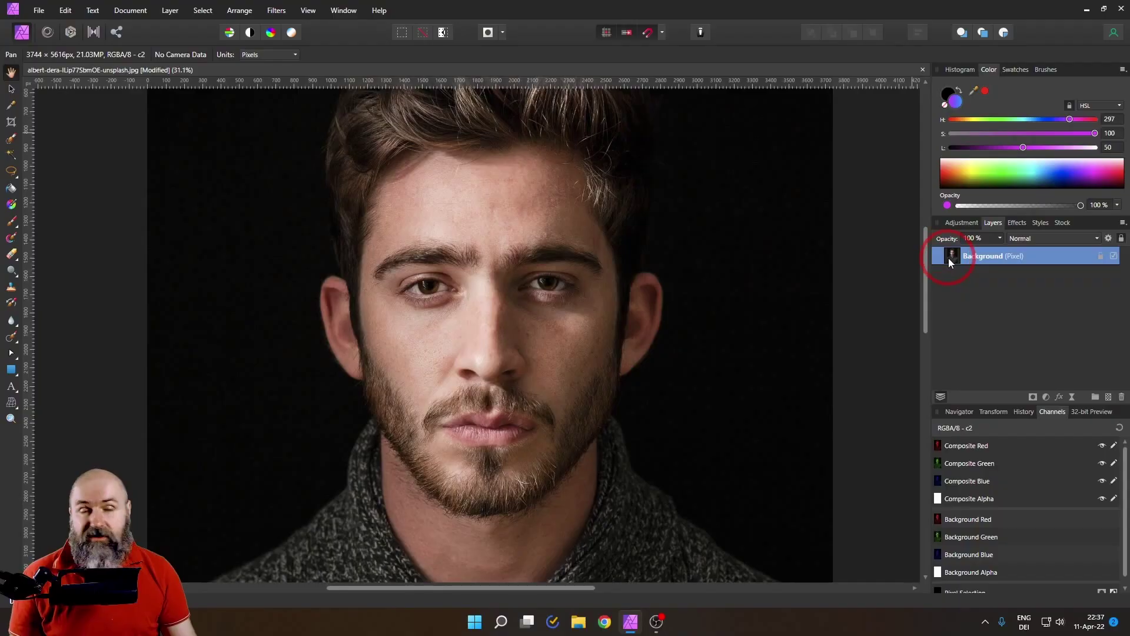
Step: Add a Levels adjustment to the photo with Output White Level at 86%
left_click(1047, 398)
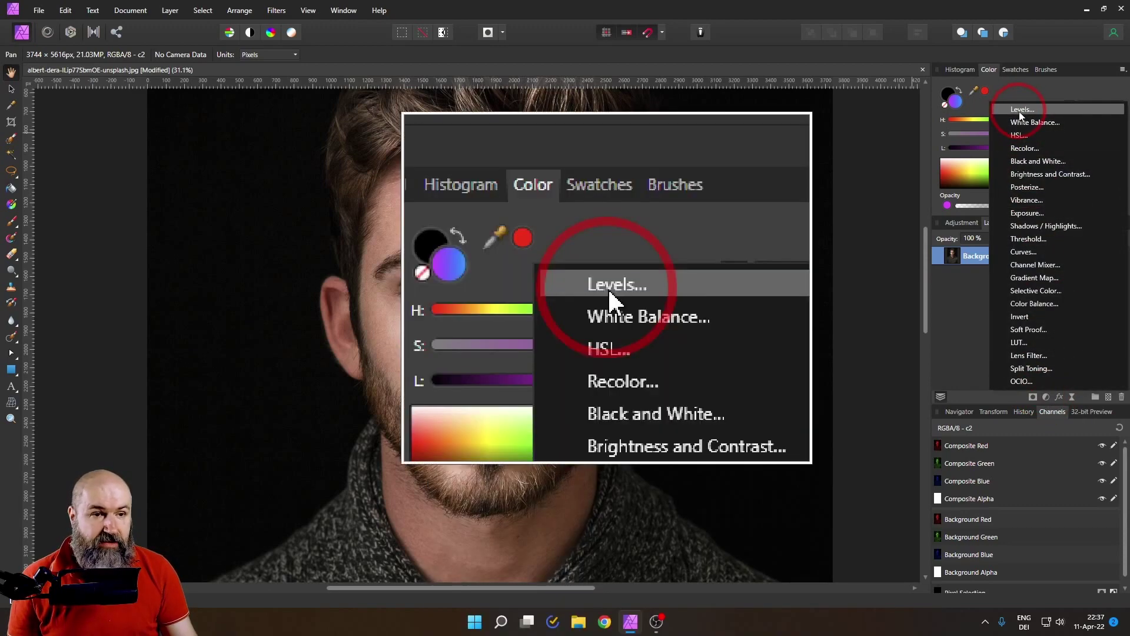
left_click(1022, 111)
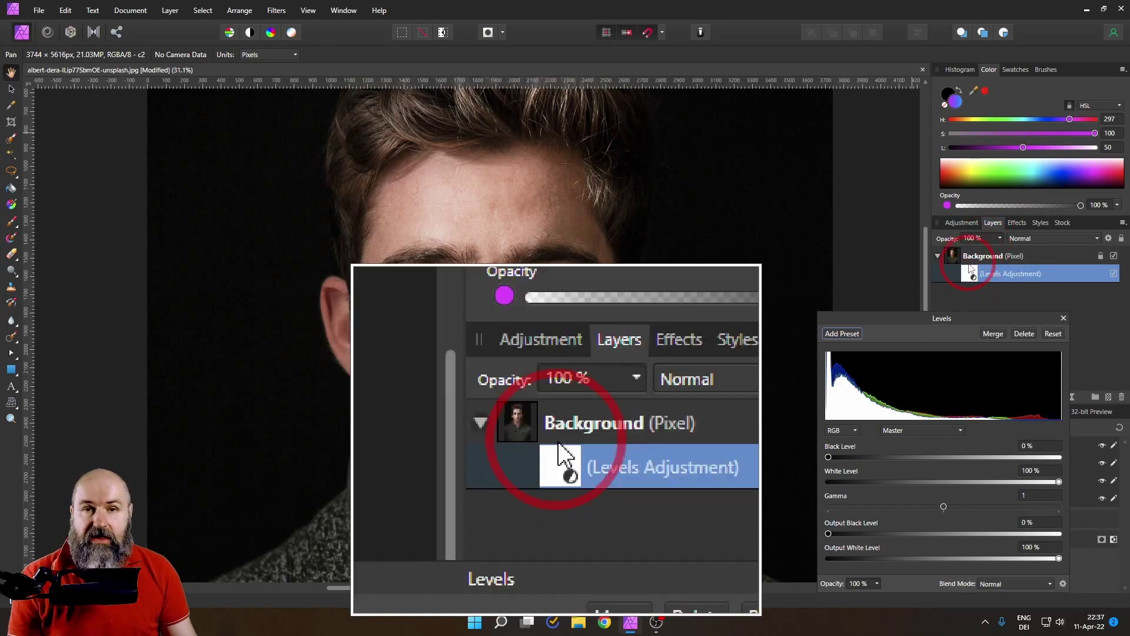
left_click_drag(931, 317, 920, 299)
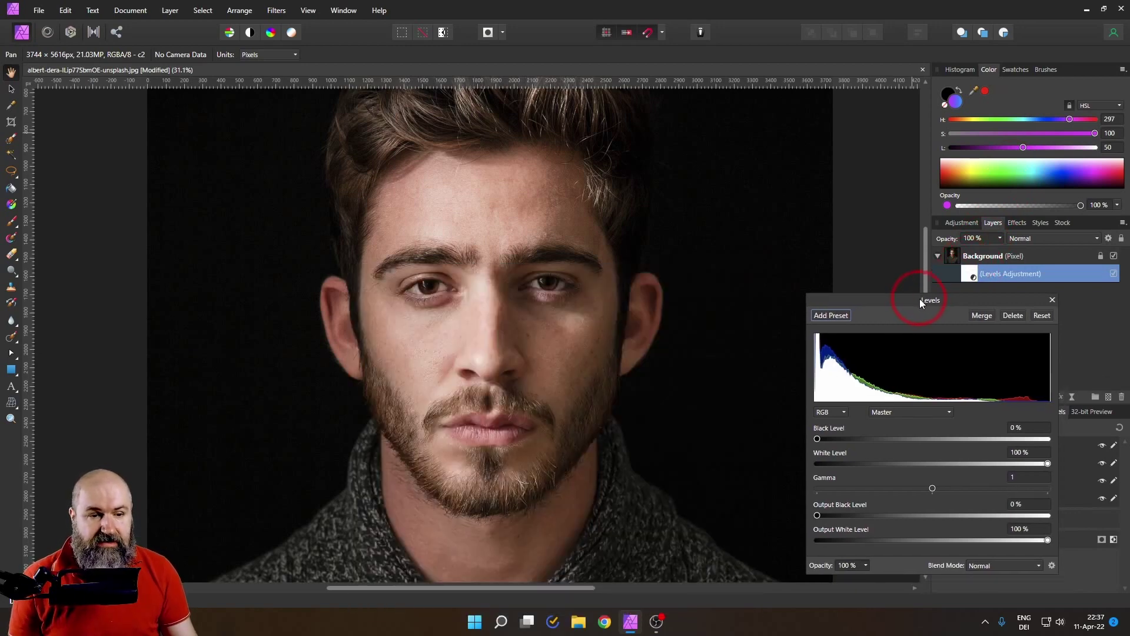
mouse_move(1048, 541)
left_mouse_down()
mouse_move(1017, 540)
mouse_move(1048, 540)
left_mouse_up()
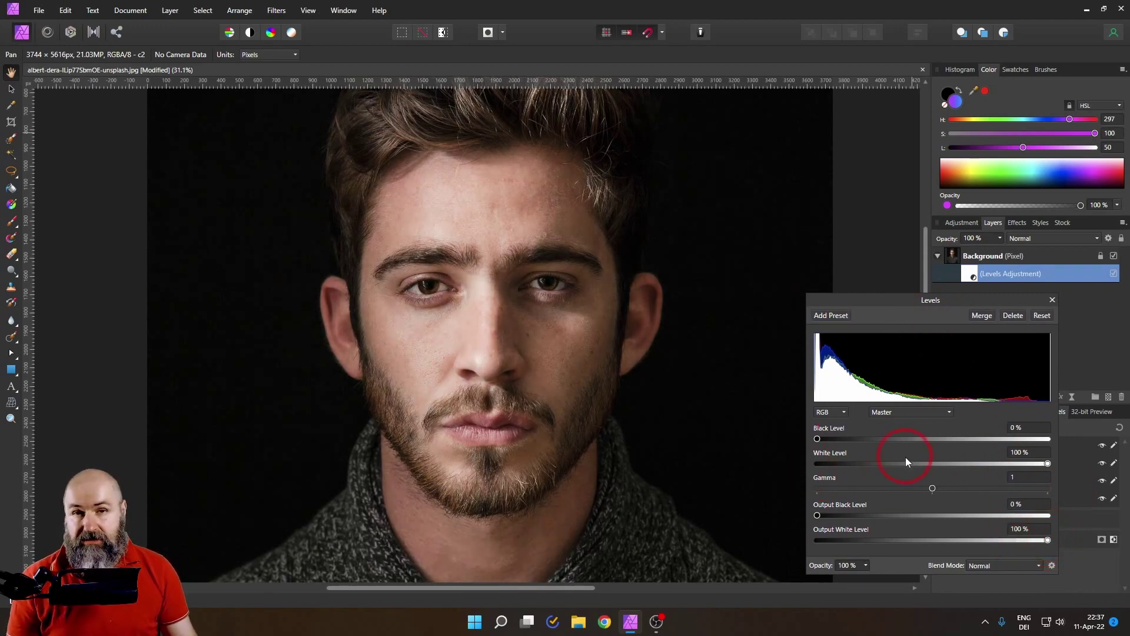
left_click(1053, 300)
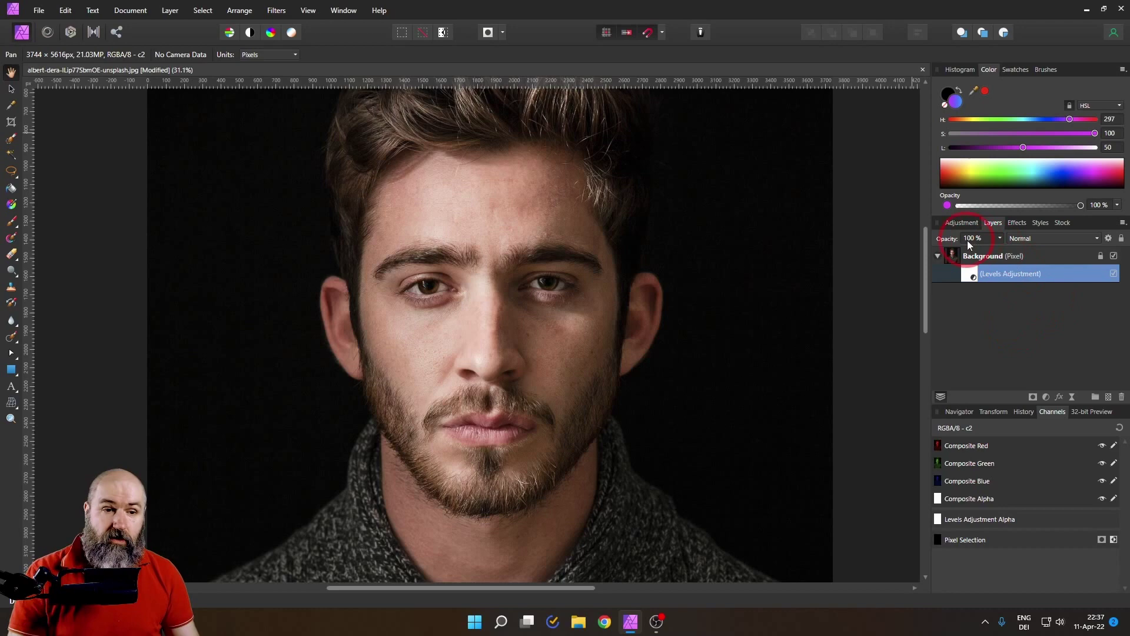
Step: Add a Lighting live filter to the Background layer
left_click(972, 255)
left_click(1072, 396)
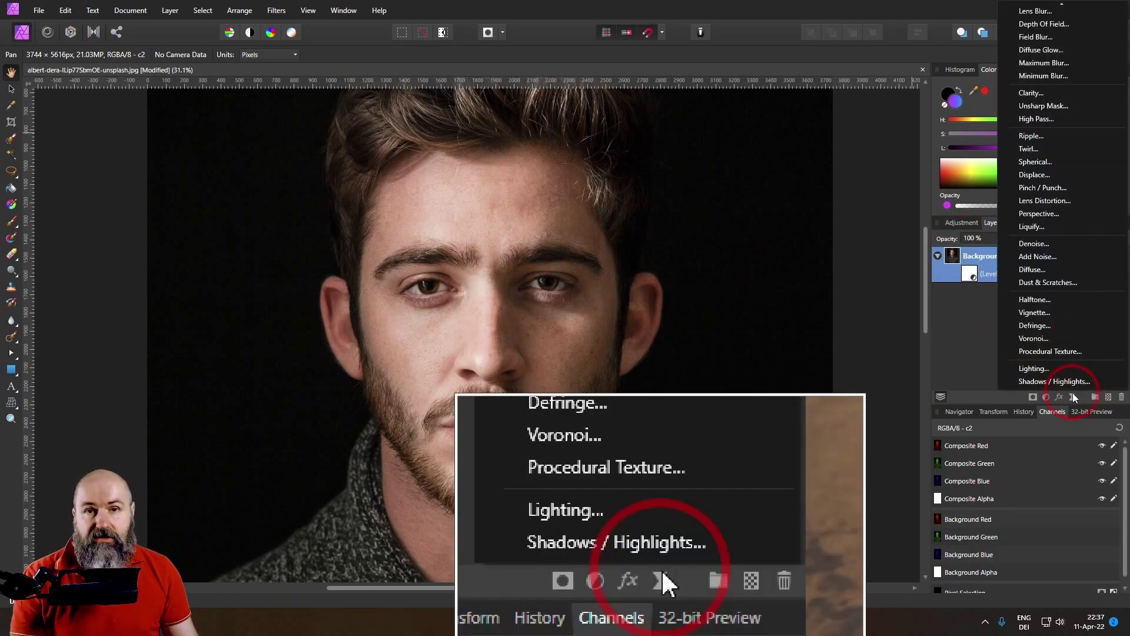
left_click(1047, 369)
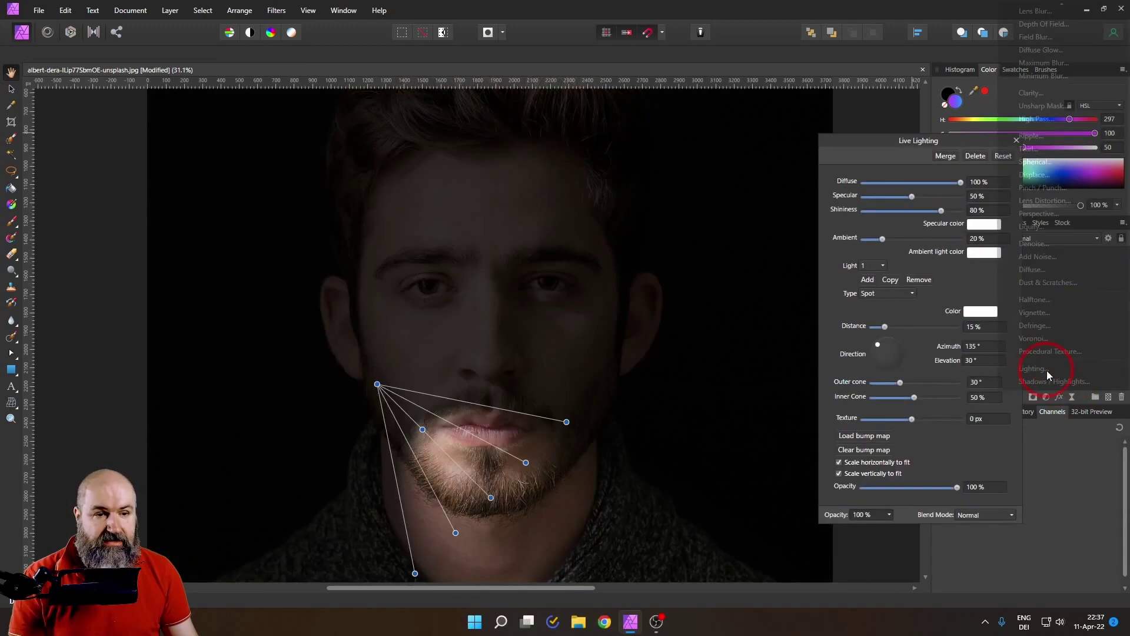
mouse_move(921, 141)
left_mouse_down()
mouse_move(758, 141)
mouse_move(926, 162)
left_mouse_up()
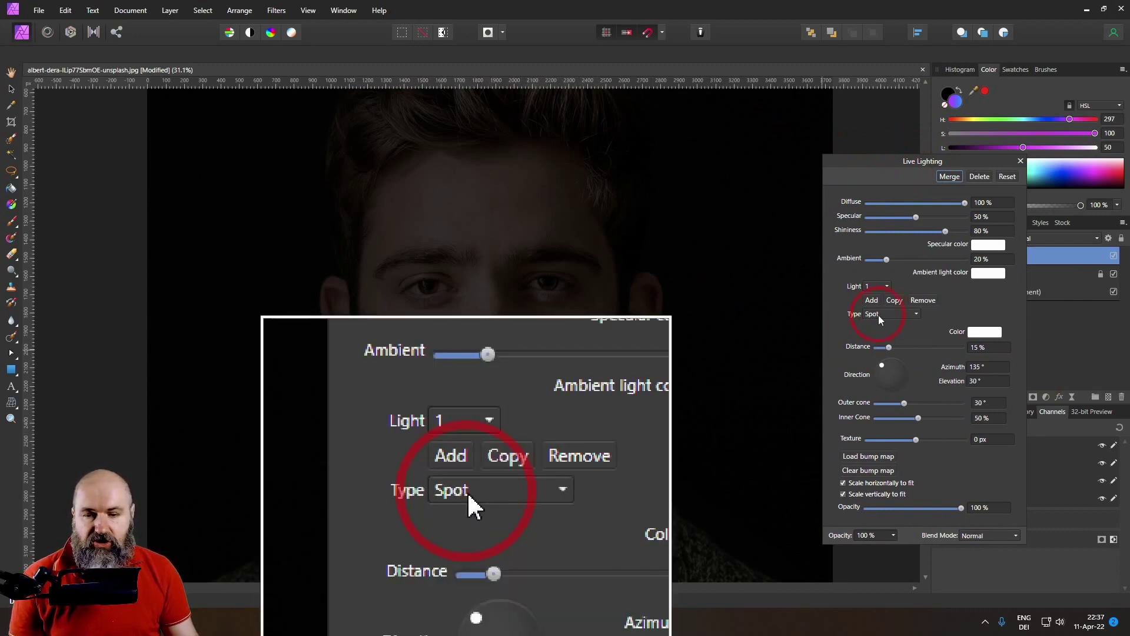
Step: Make the light Directional and raise its texture to 60.2 px for an embossed look
left_click(879, 316)
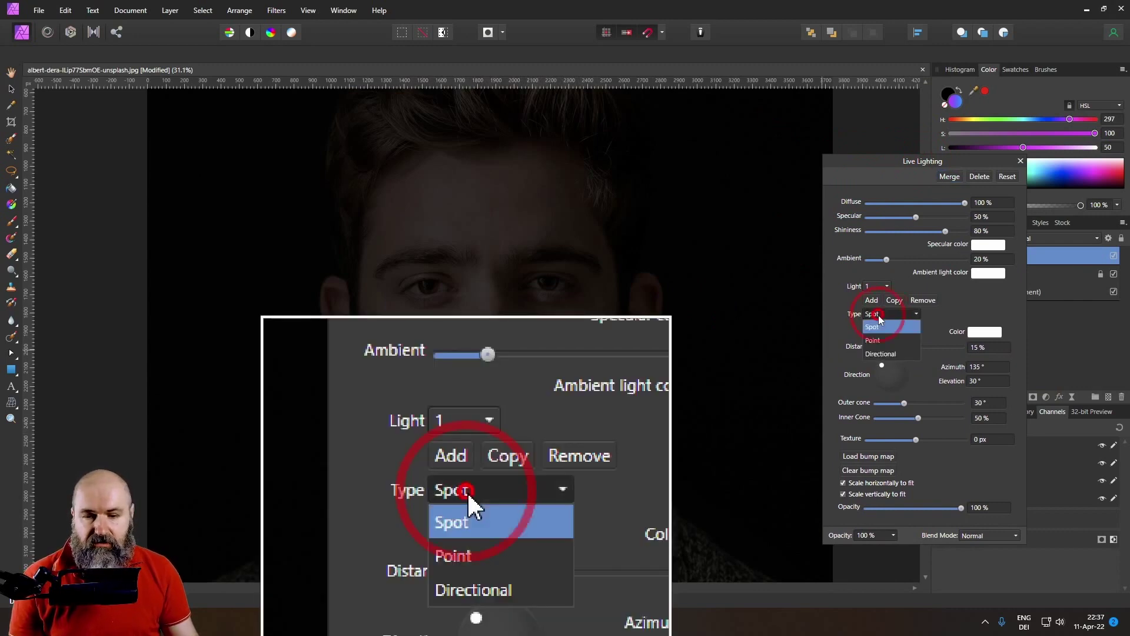
left_click(881, 354)
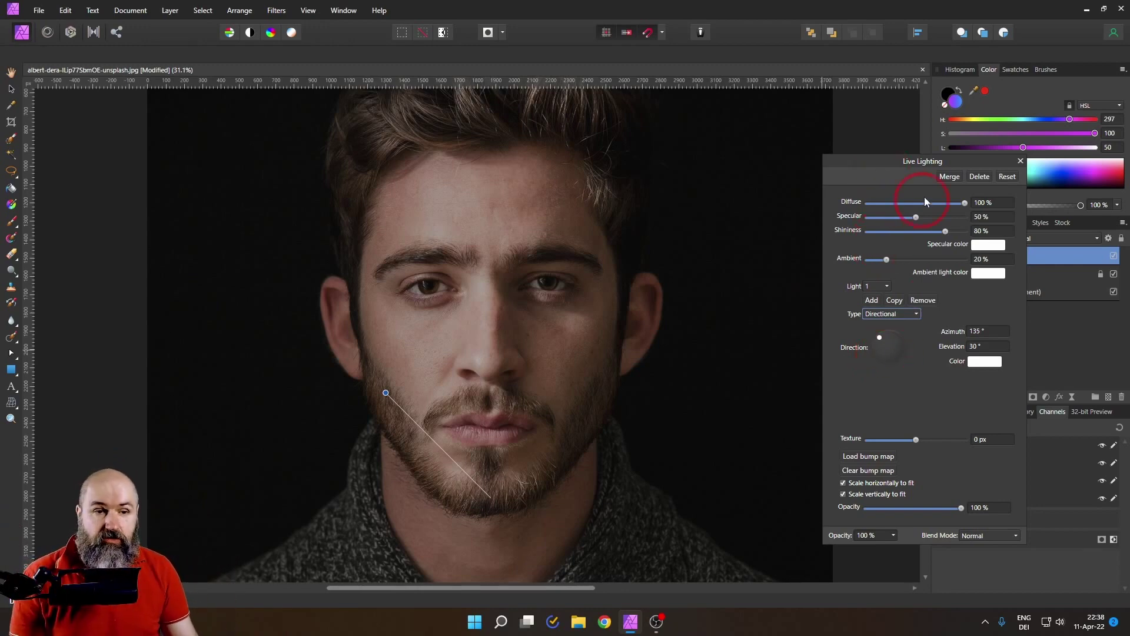
left_click_drag(896, 167, 888, 159)
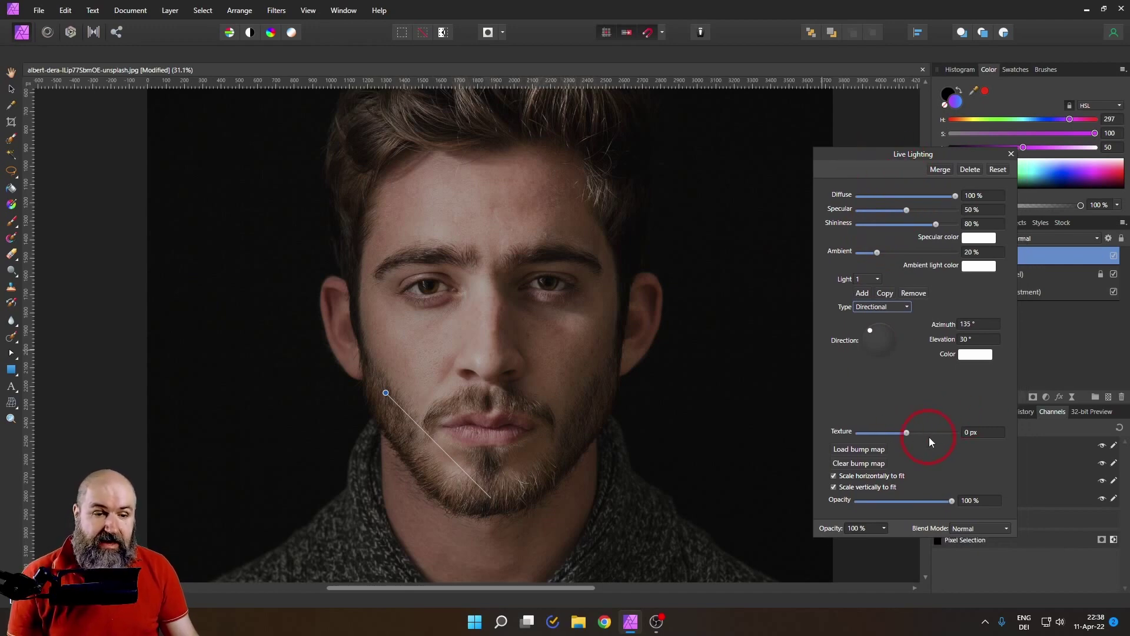
left_click_drag(906, 433, 937, 434)
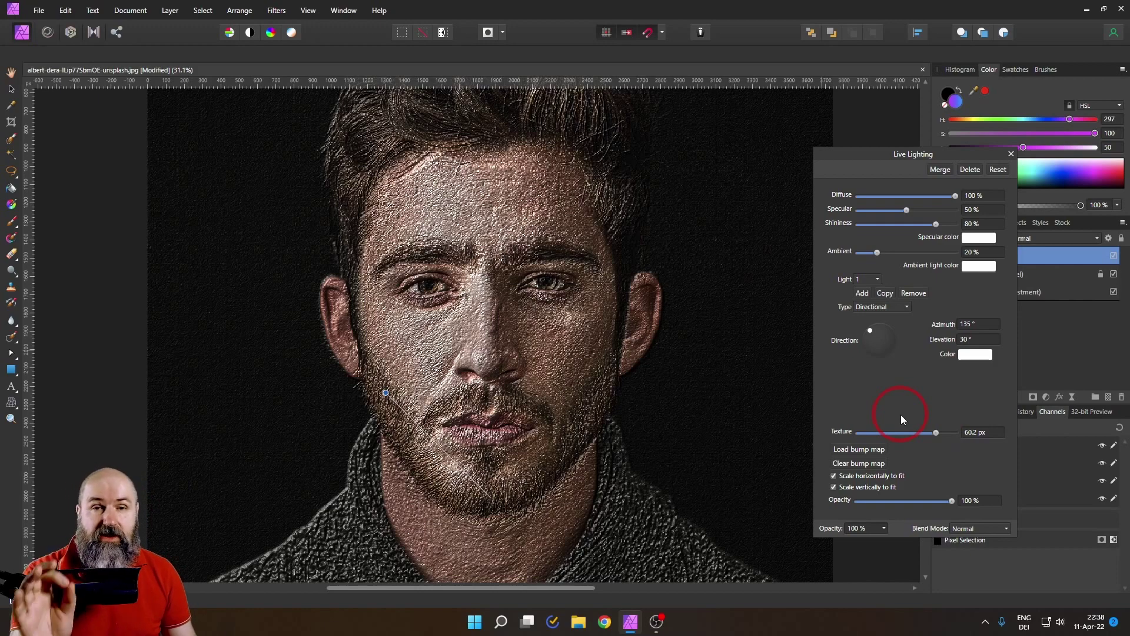
left_click(1011, 154)
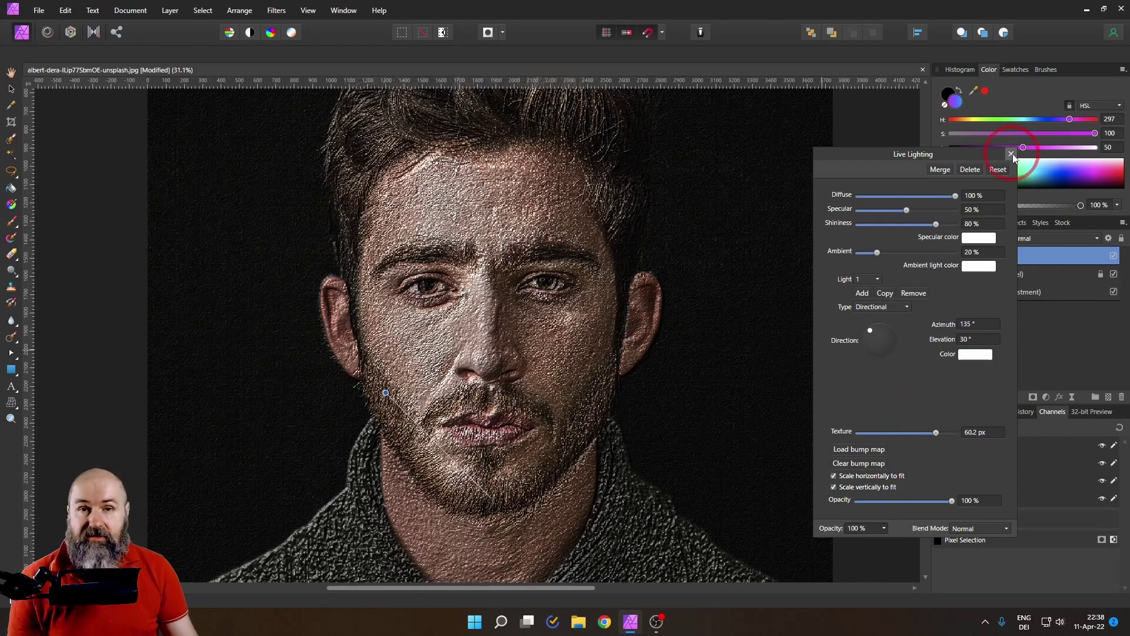
left_click(1012, 154)
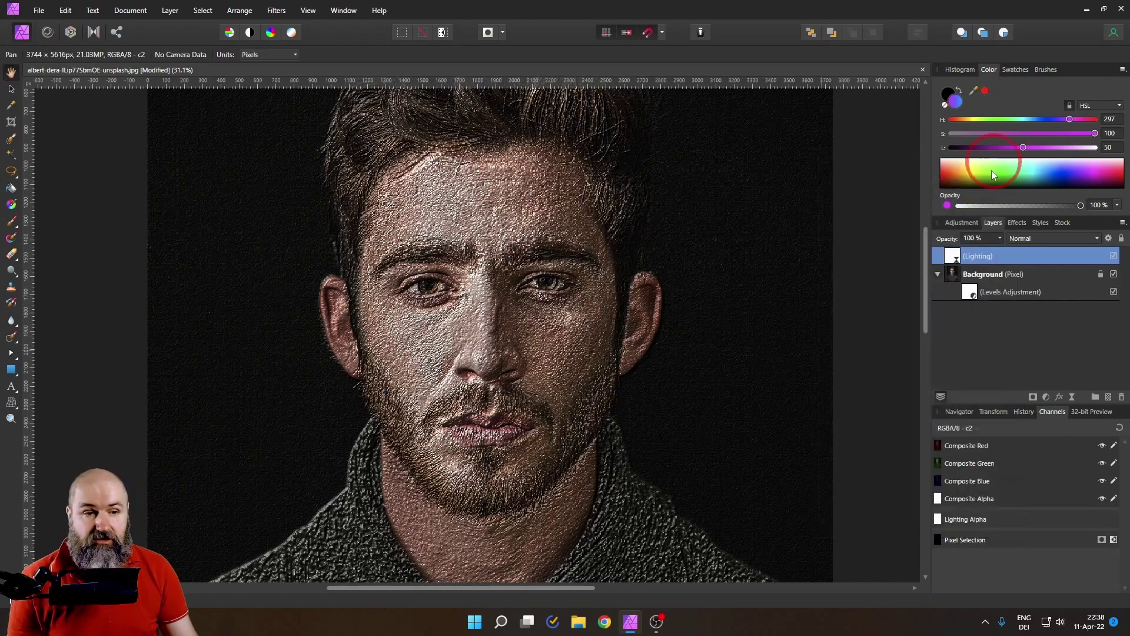
Step: Add a Gaussian Blur live filter and place it below the Lighting filter
left_click(1072, 397)
scroll(1072, 377, "up", 3)
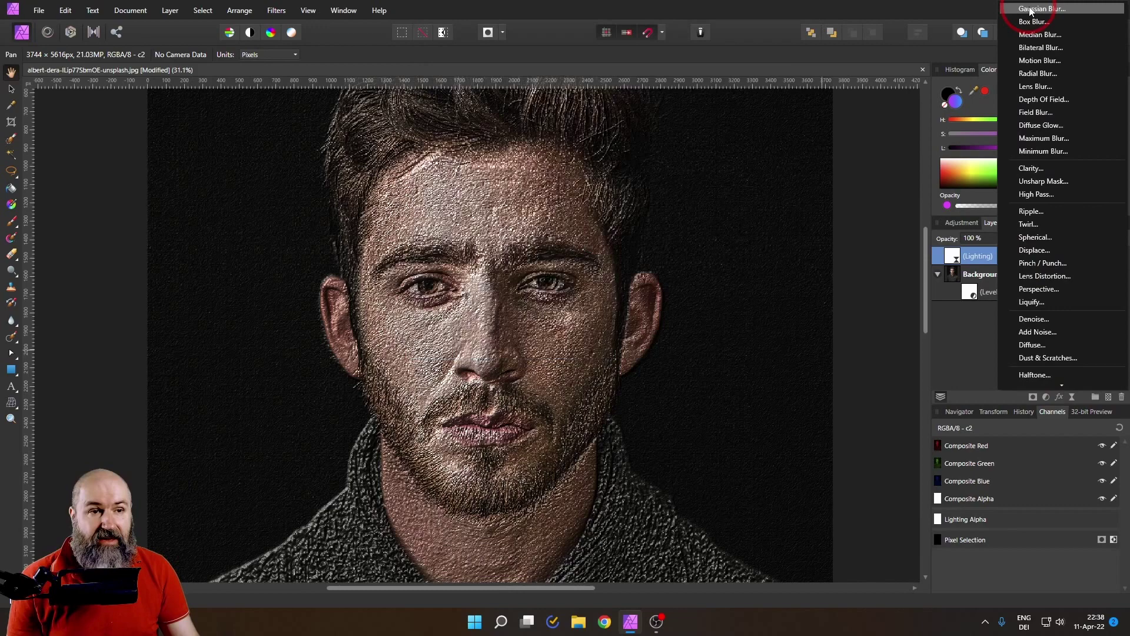
left_click(1031, 9)
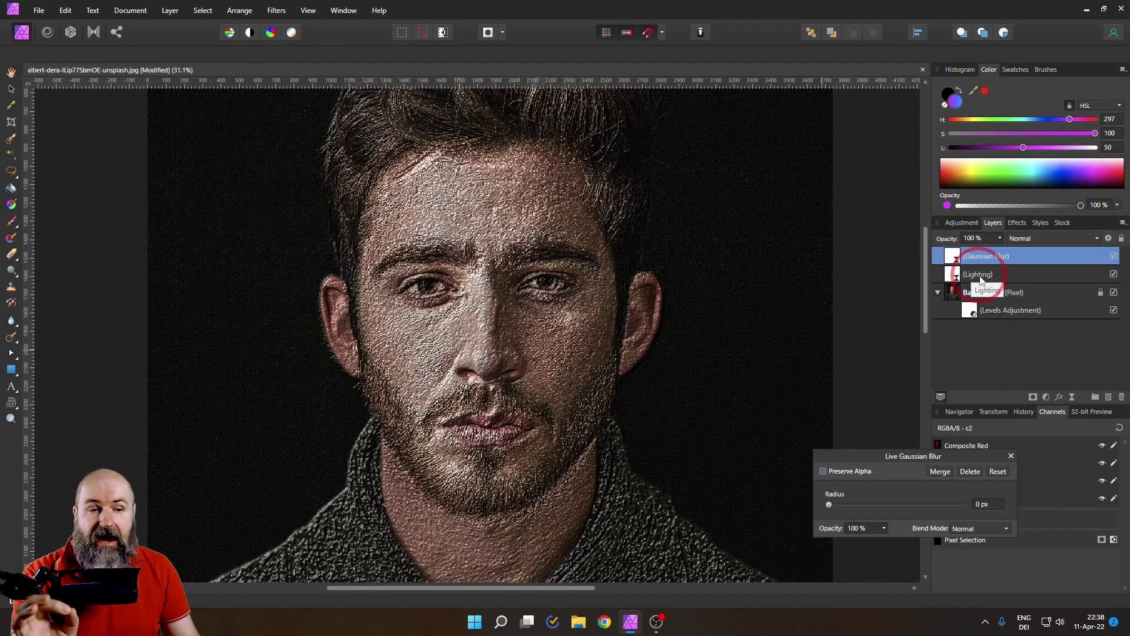
left_click_drag(956, 260, 955, 278)
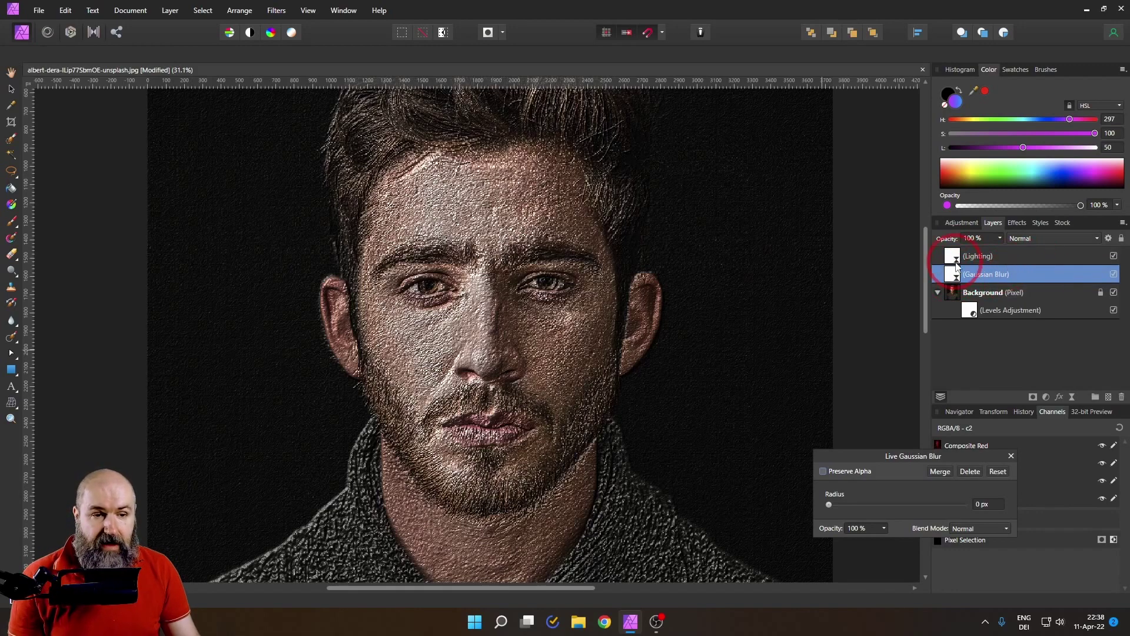
Step: Group the Lighting and Gaussian Blur filters with Ctrl+G, keeping Lighting visible
left_click(956, 260, "shift")
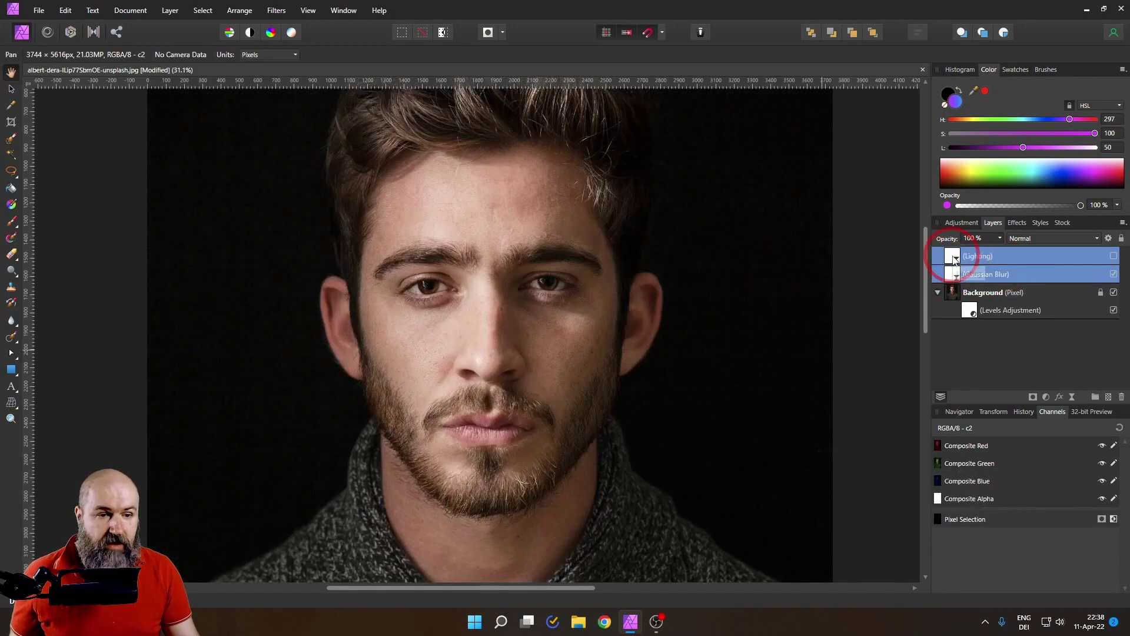
key("ctrl+g")
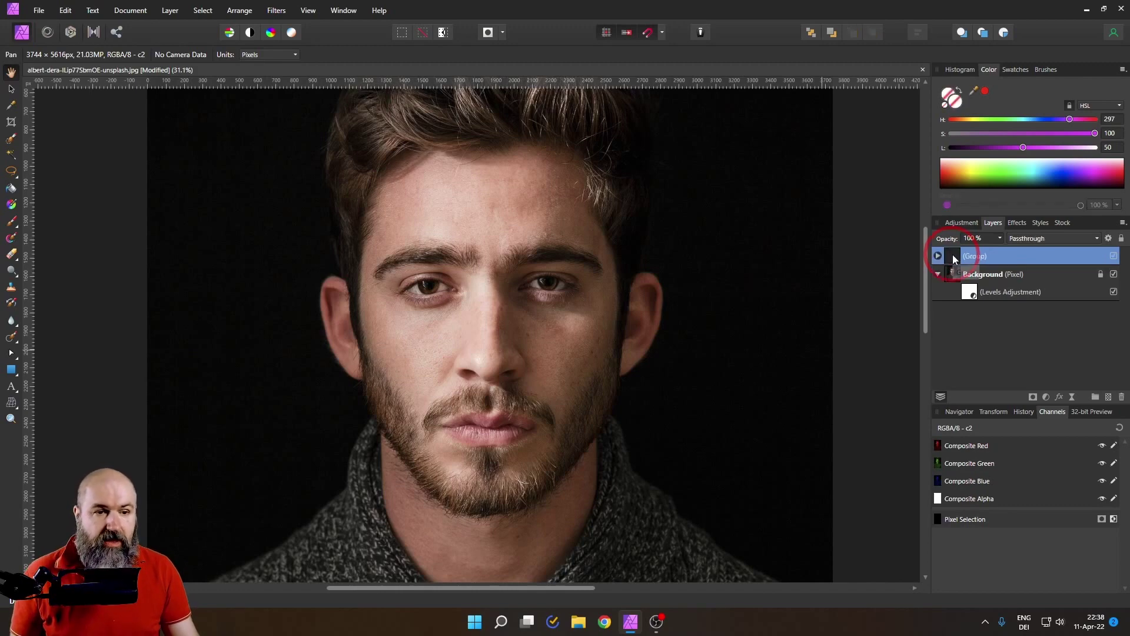
left_click(938, 256)
left_click(1114, 275)
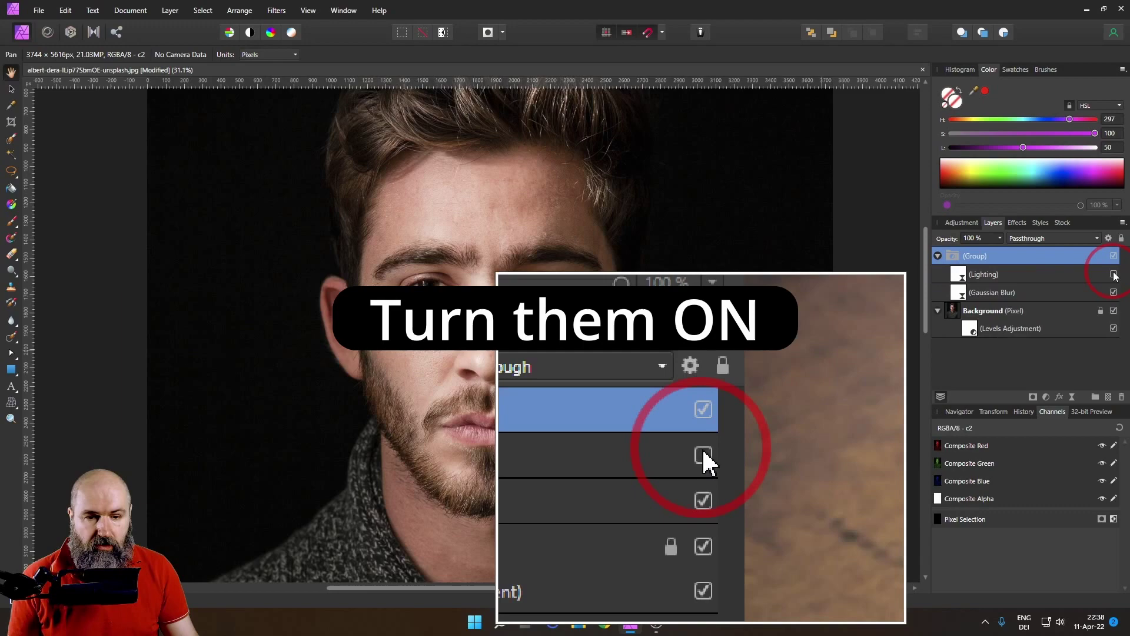
left_click(1114, 275)
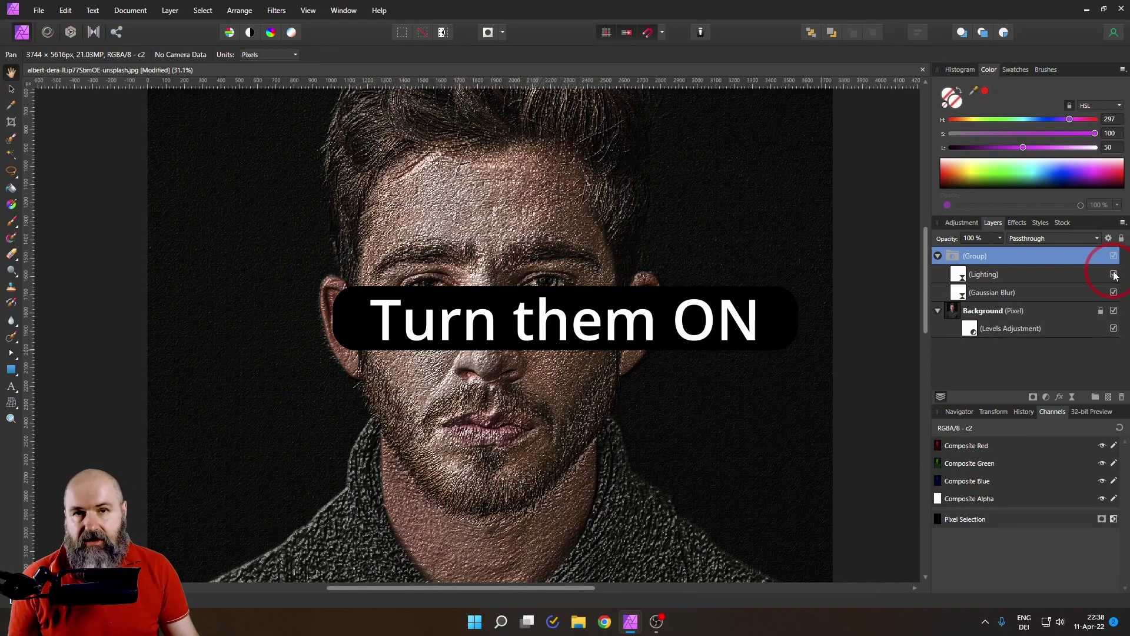
left_click(963, 294)
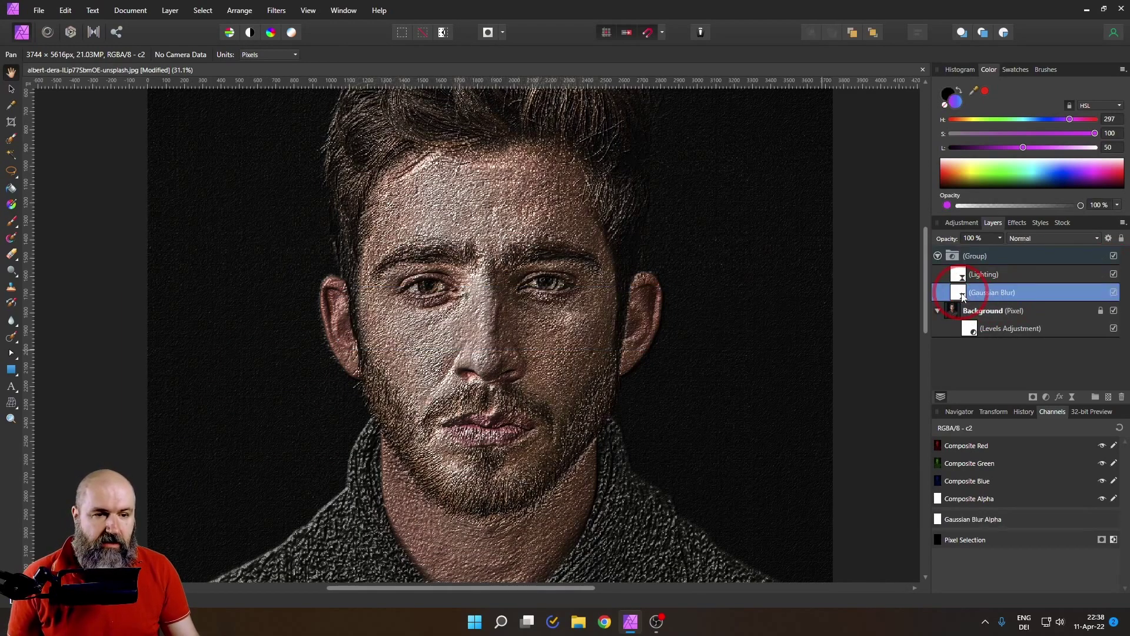
Step: Turn on Preserve Alpha and set the Gaussian Blur radius to 25.6 px
double_click(963, 295)
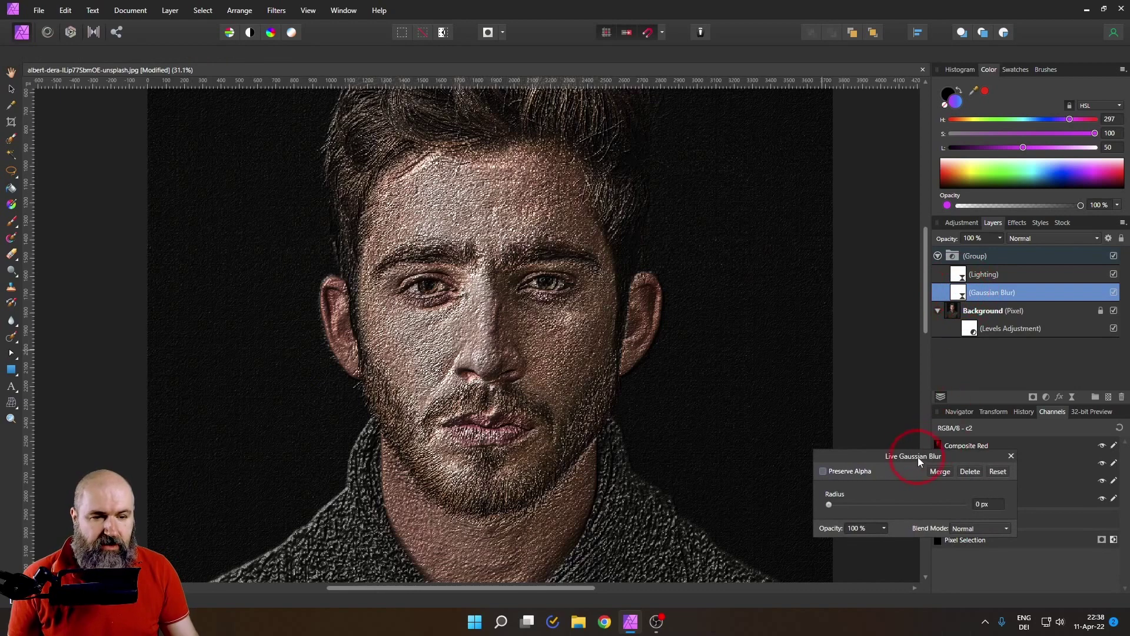
left_click_drag(917, 456, 884, 353)
left_click(789, 368)
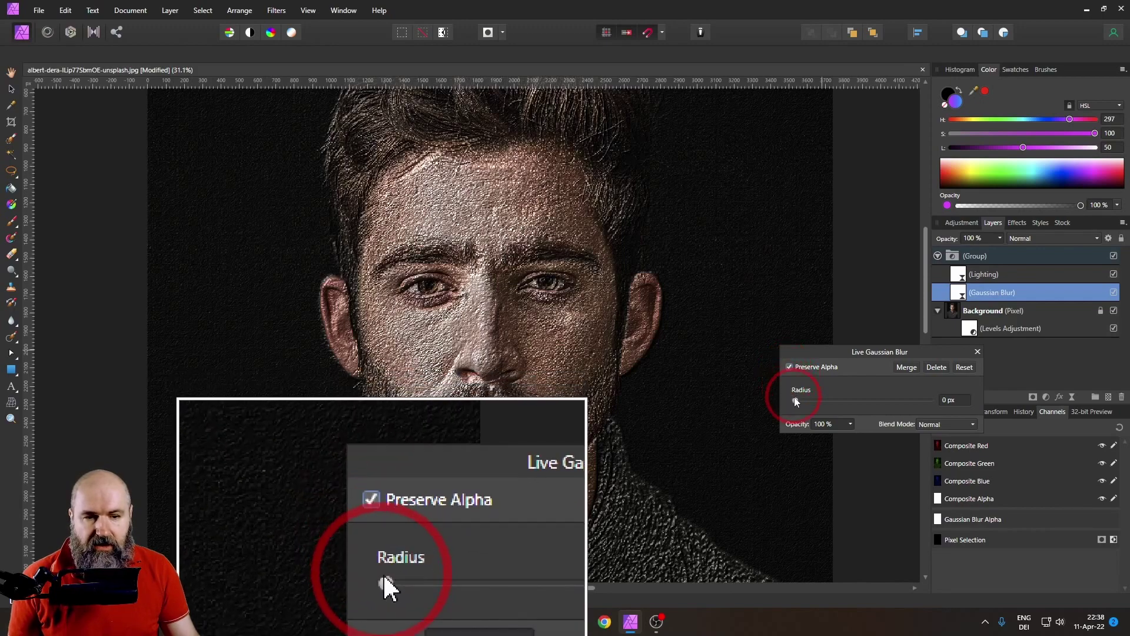
left_click_drag(795, 400, 880, 403)
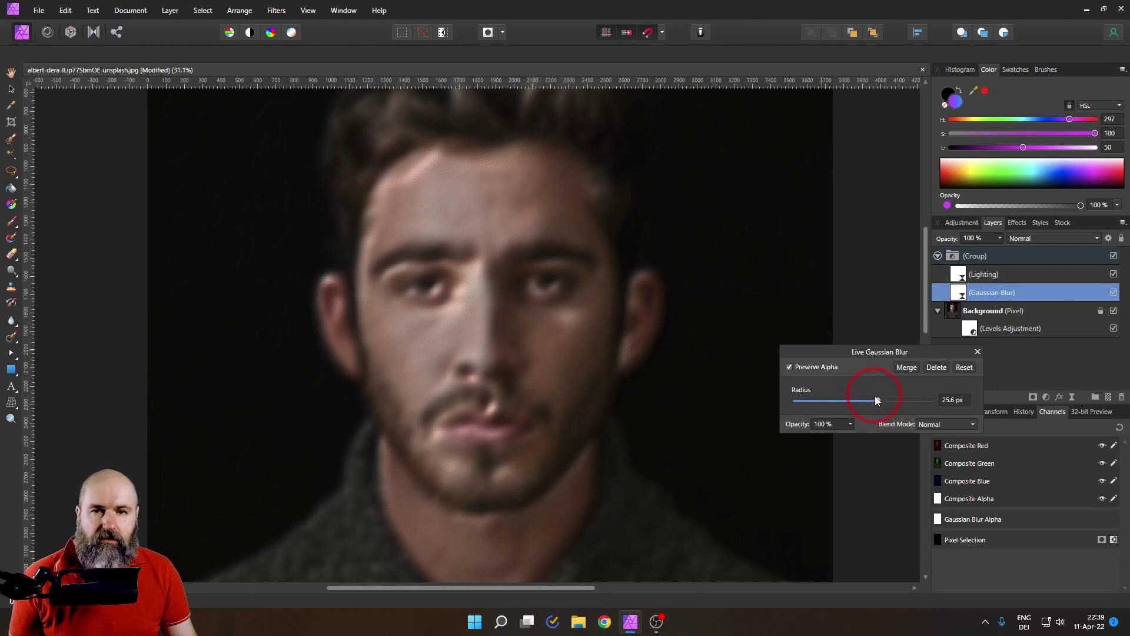
left_click(977, 352)
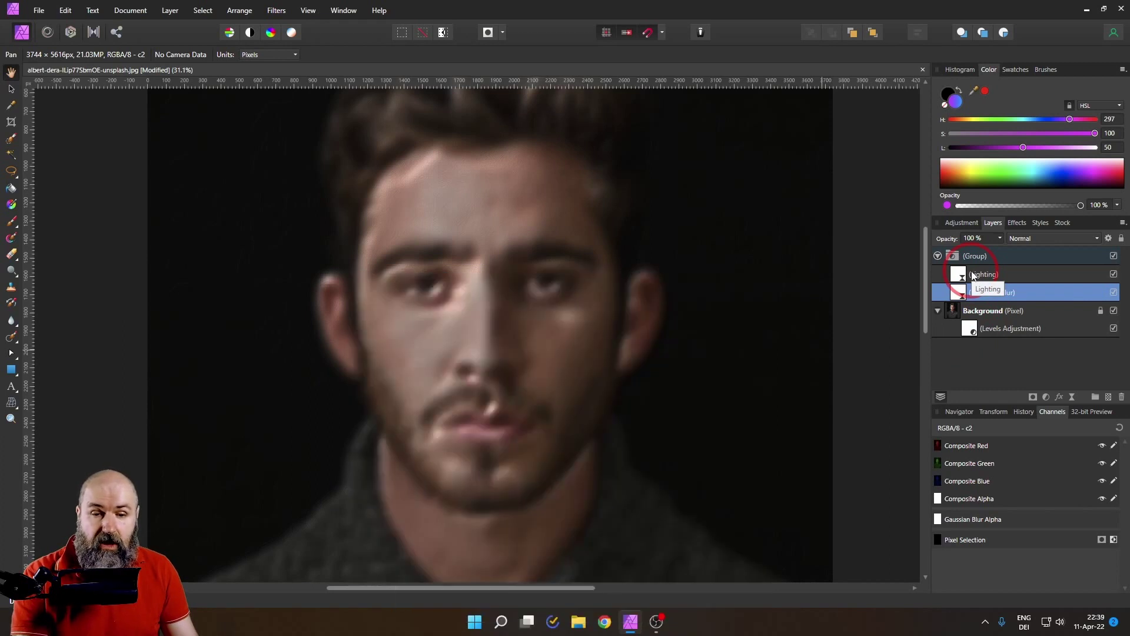
Step: Switch the filter group's blend mode from Normal to Soft Light
left_click(975, 258)
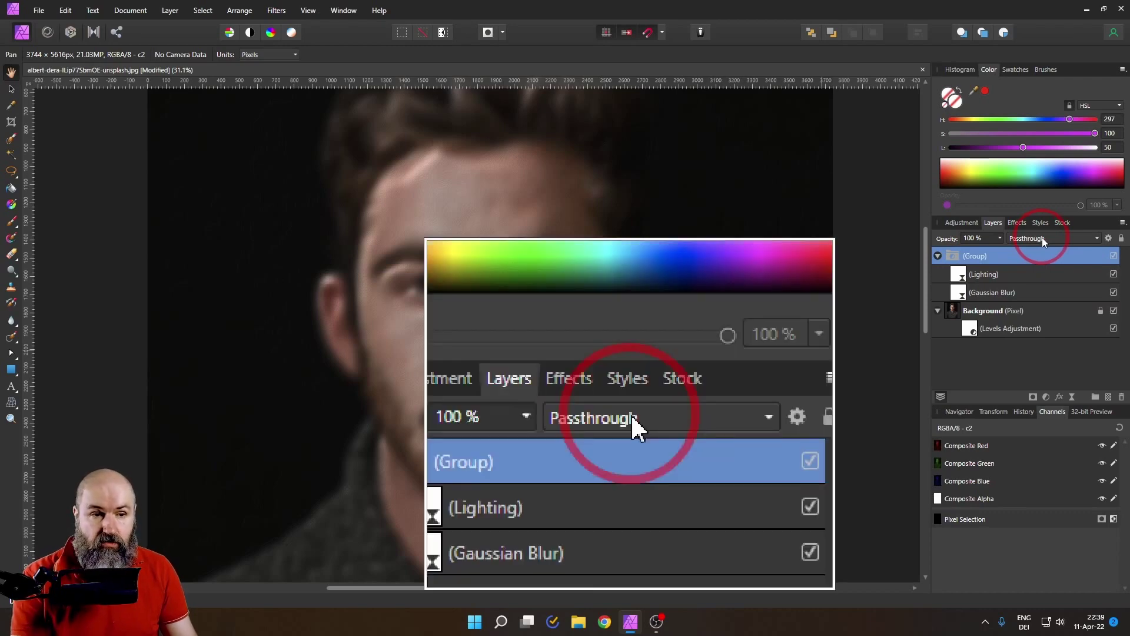
left_click(1042, 238)
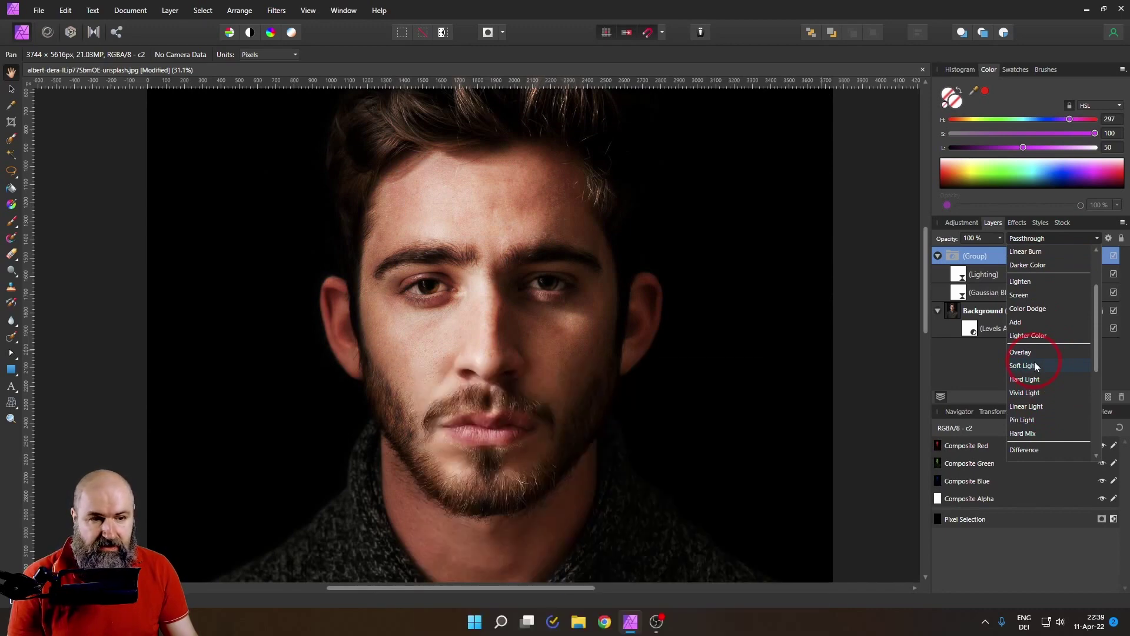
left_click(1025, 366)
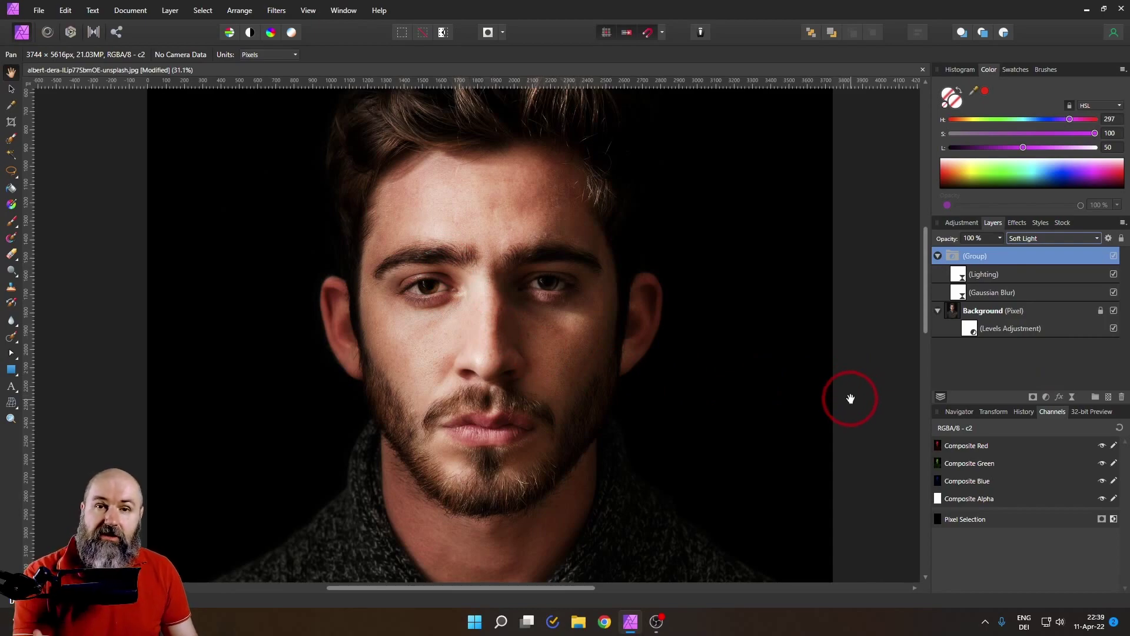
scroll(454, 359, "up", 5)
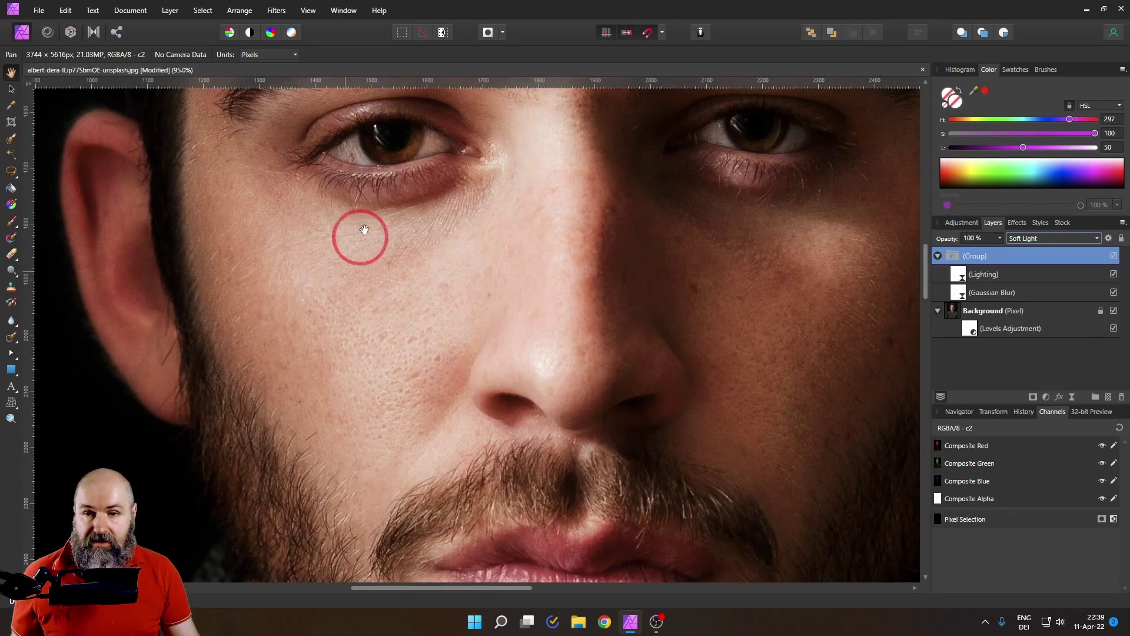
scroll(540, 338, "down", 2)
scroll(547, 335, "down", 3)
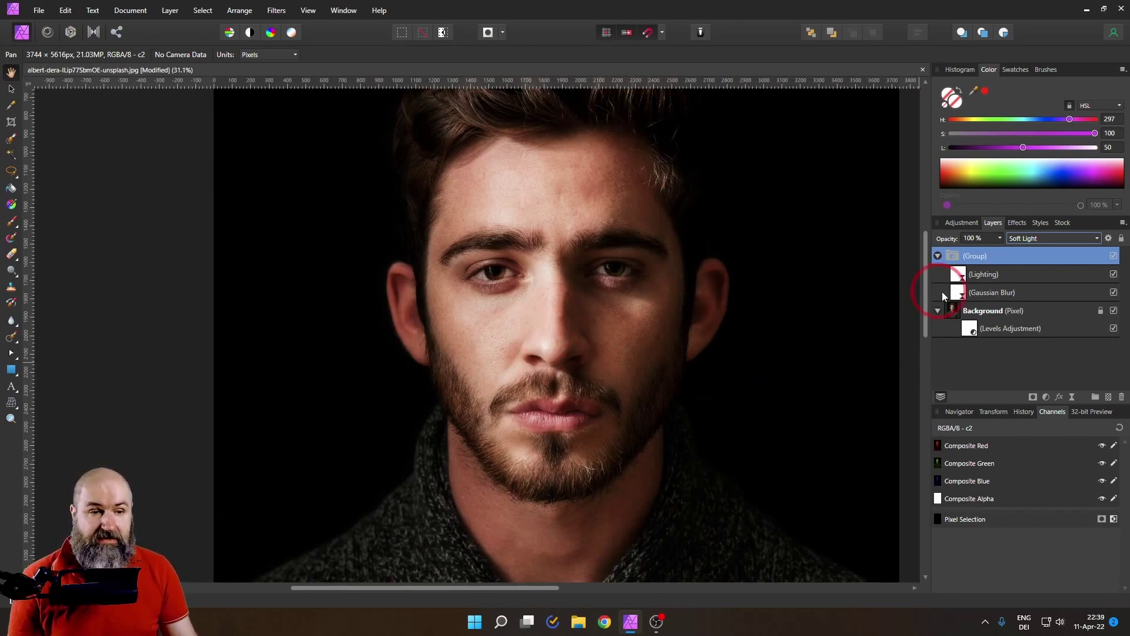
left_click(959, 276)
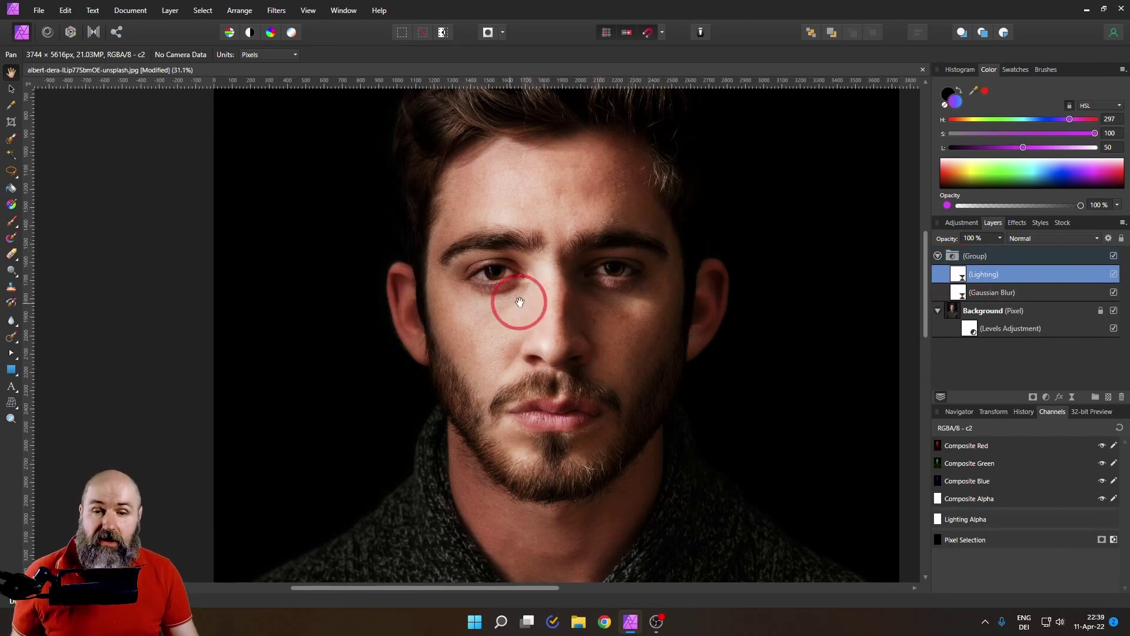
scroll(533, 291, "up", 4)
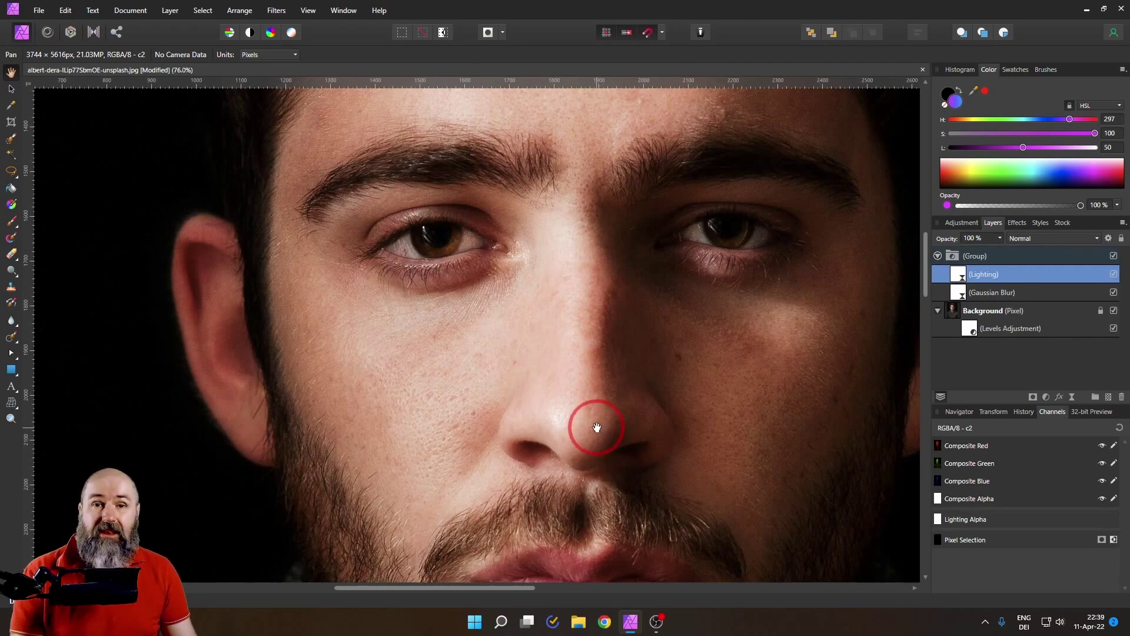
scroll(560, 360, "down", 4)
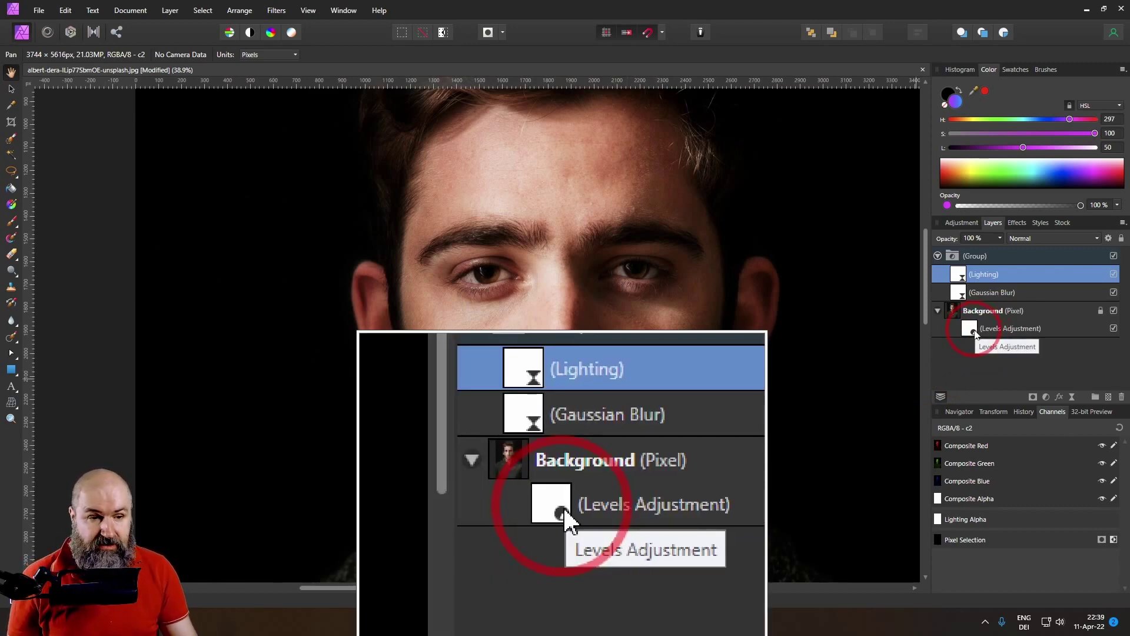
Step: Reopen the Levels adjustment and drop its Output White Level to 91%
double_click(974, 331)
left_click_drag(927, 305, 833, 213)
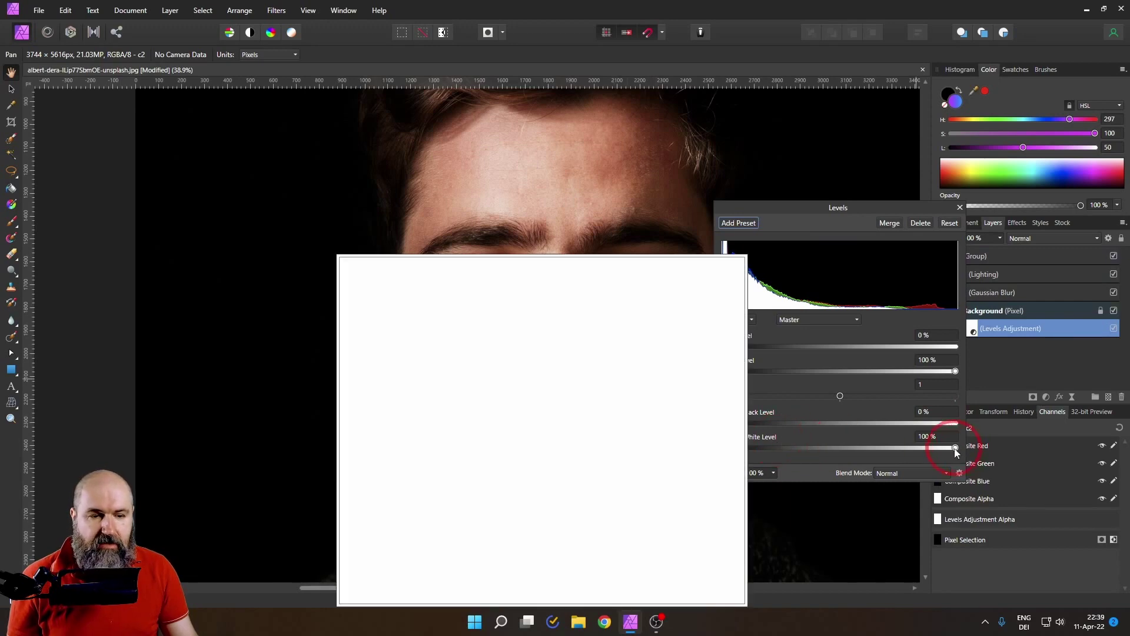
left_click_drag(955, 449, 935, 449)
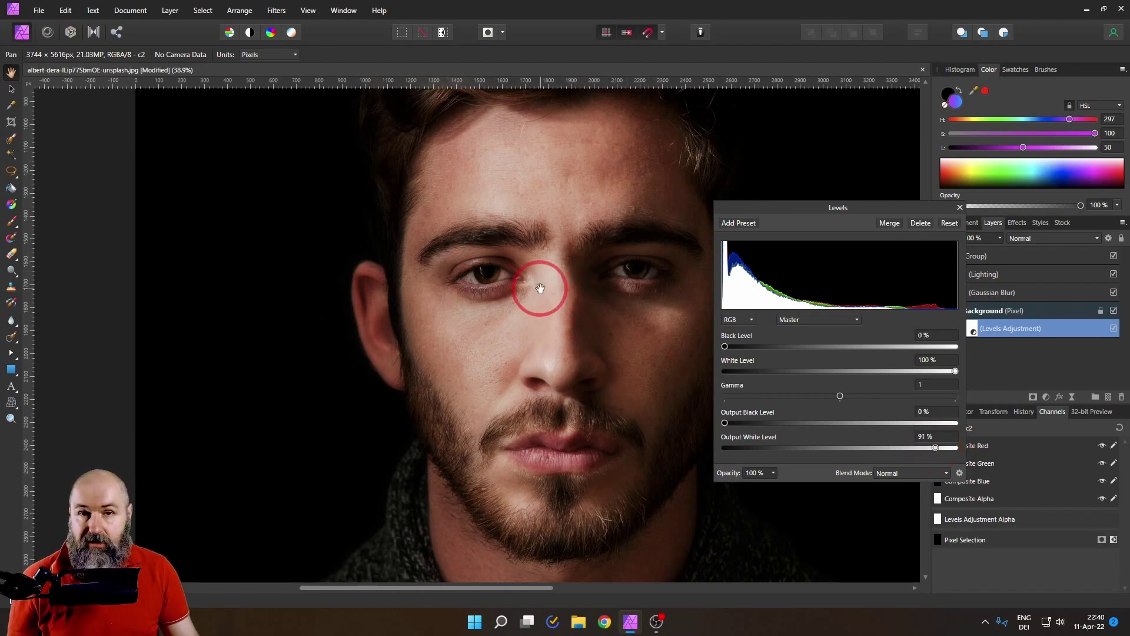
left_click(960, 209)
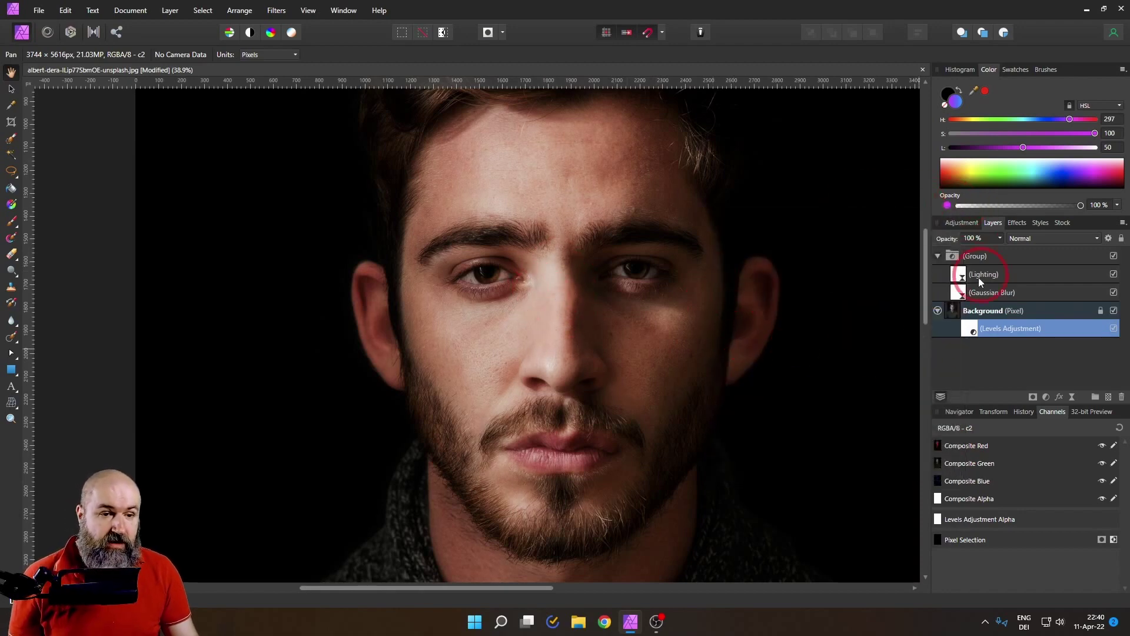
Step: Re-aim the Lighting filter's light to 150.5° azimuth and 61.3° elevation
double_click(960, 274)
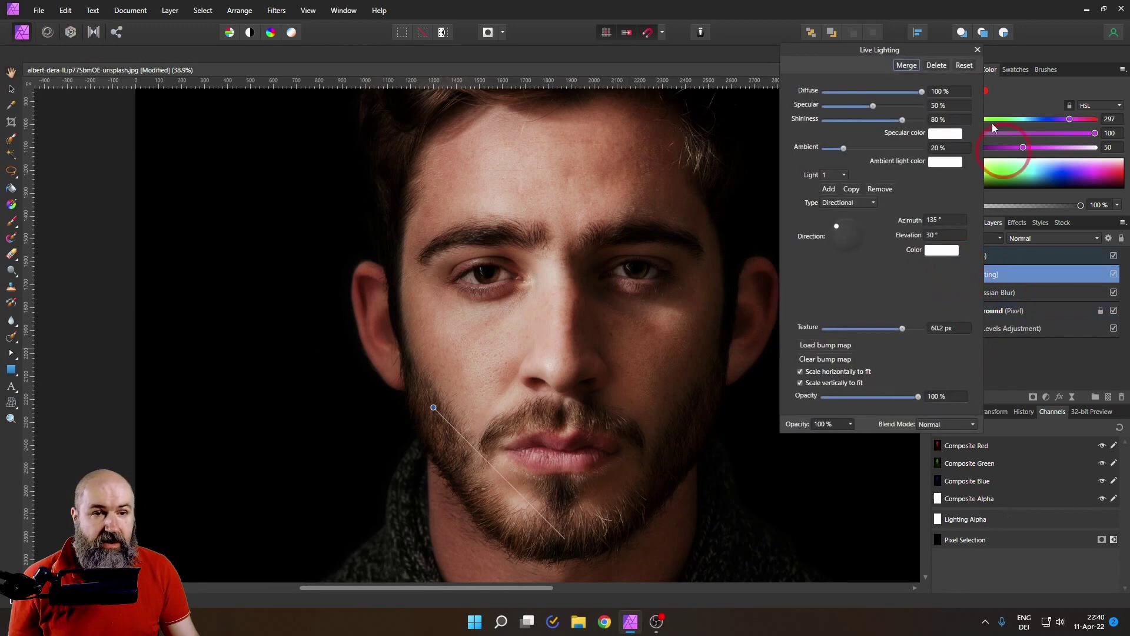
left_click_drag(888, 54, 894, 153)
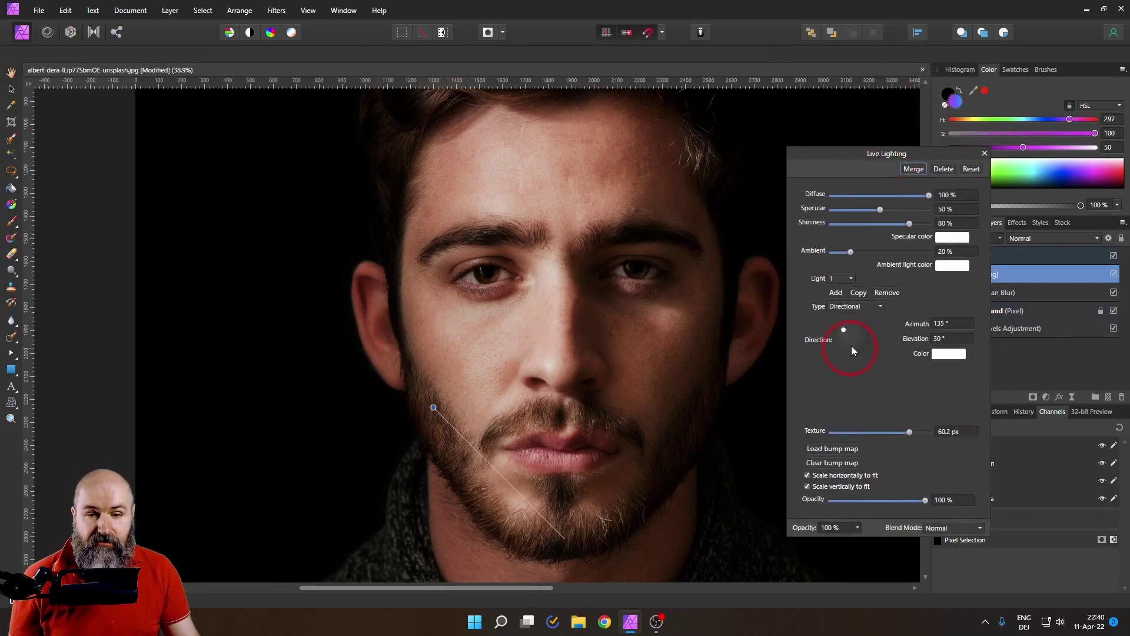
mouse_move(847, 333)
left_mouse_down()
mouse_move(862, 330)
mouse_move(842, 332)
mouse_move(852, 328)
mouse_move(853, 341)
mouse_move(846, 333)
left_mouse_up()
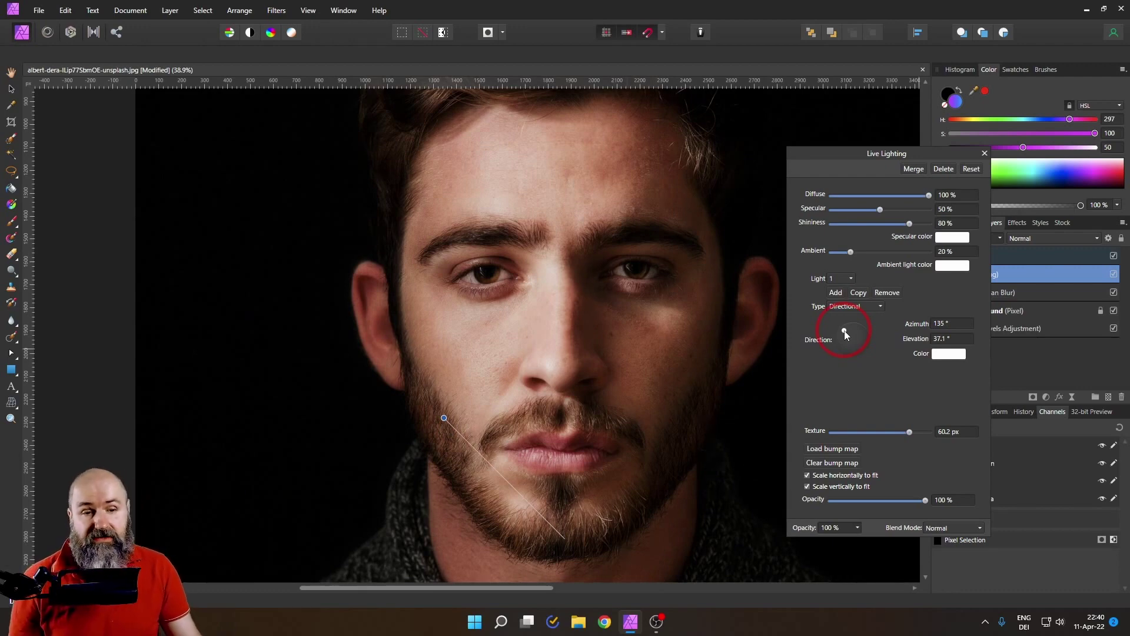
left_click_drag(844, 331, 847, 335)
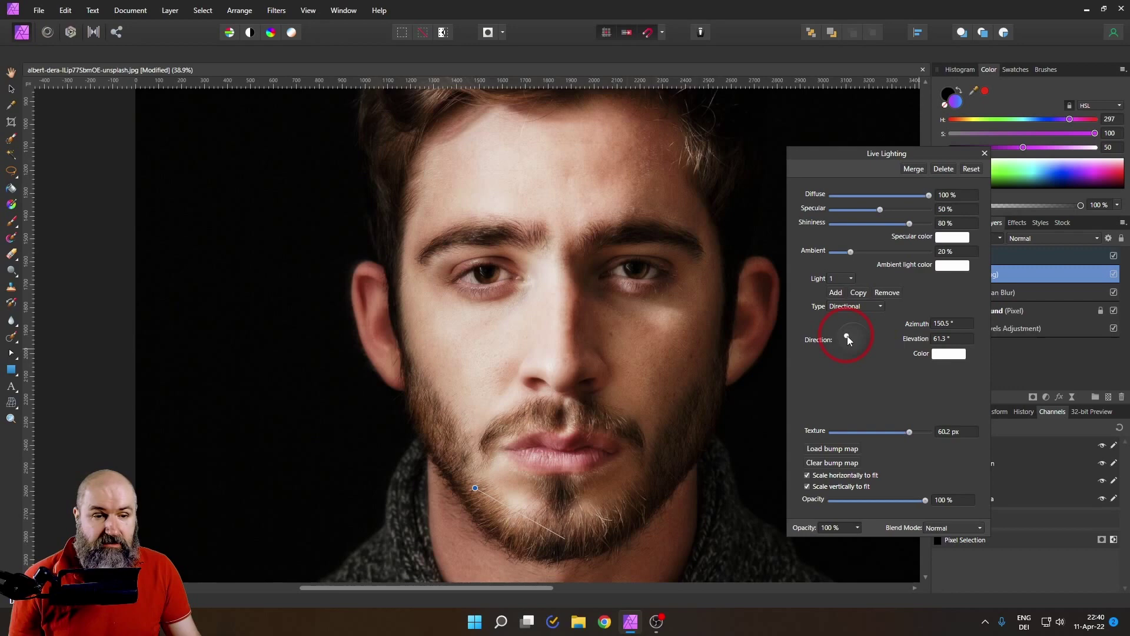
Step: Change the Lighting filter's light colour from white to a mid grey
left_click(938, 356)
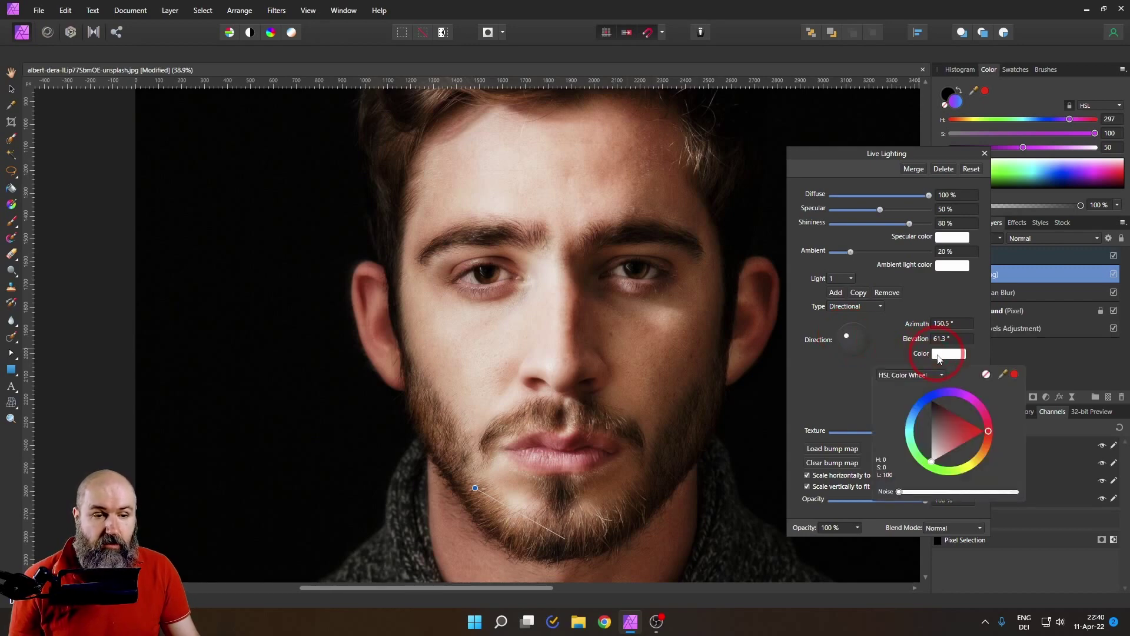
mouse_move(939, 447)
left_mouse_down()
mouse_move(924, 411)
mouse_move(923, 437)
left_mouse_up()
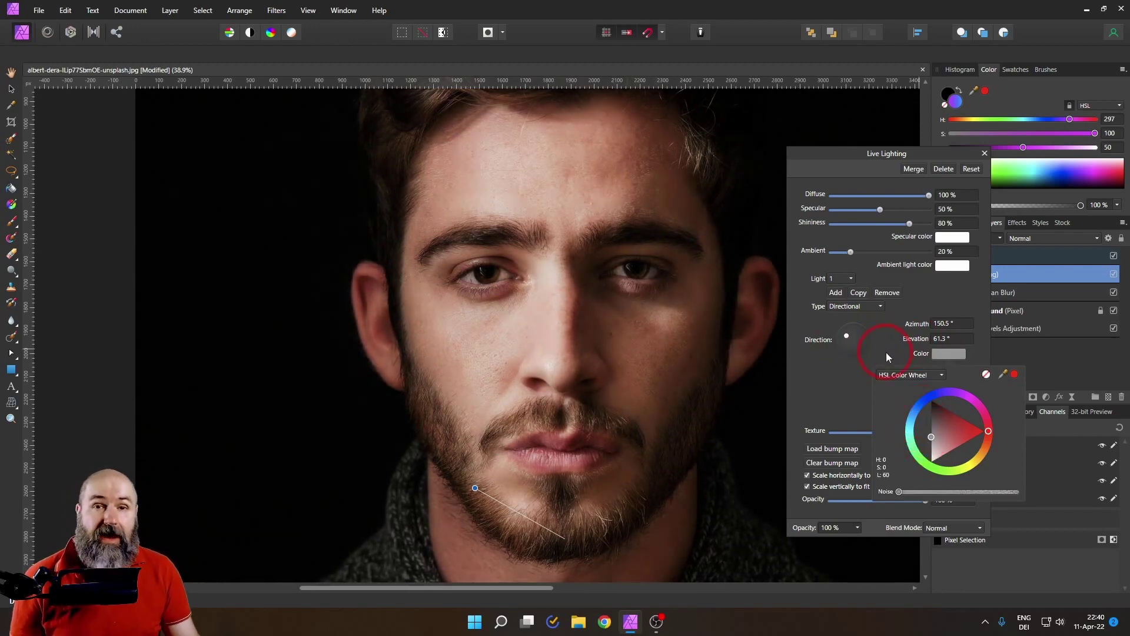
left_click_drag(930, 432, 921, 469)
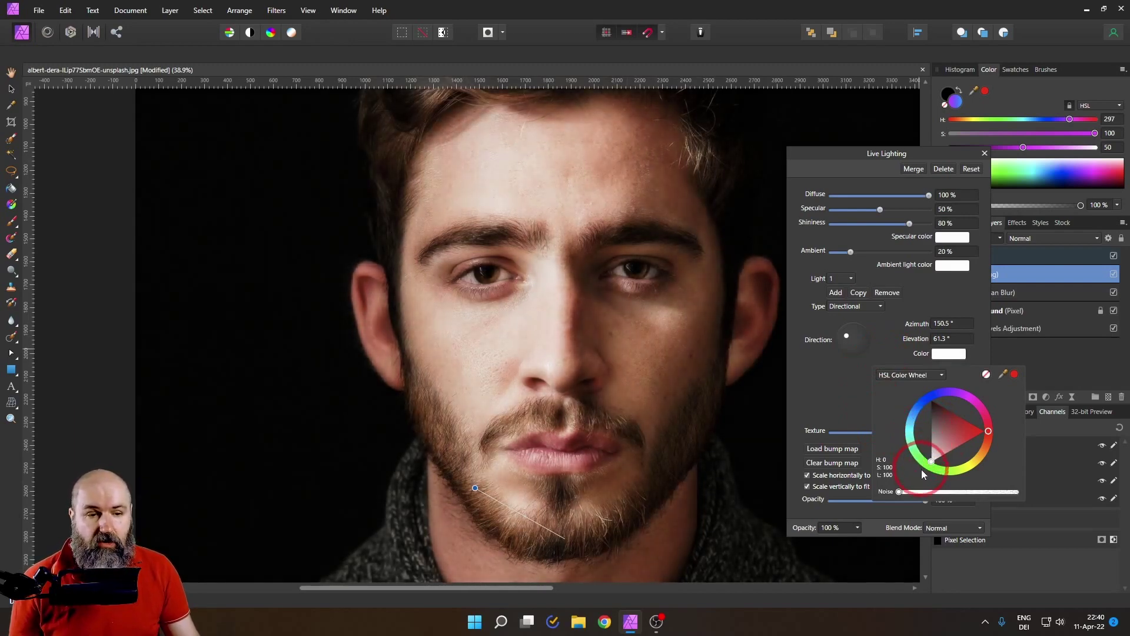
left_click(931, 440)
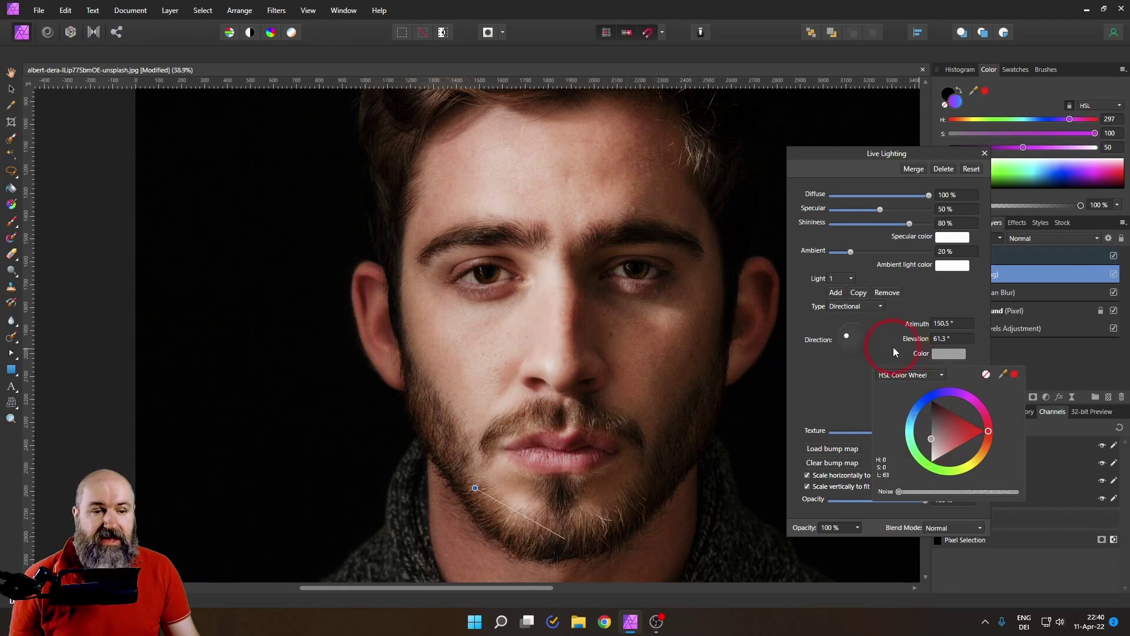
left_click(892, 347)
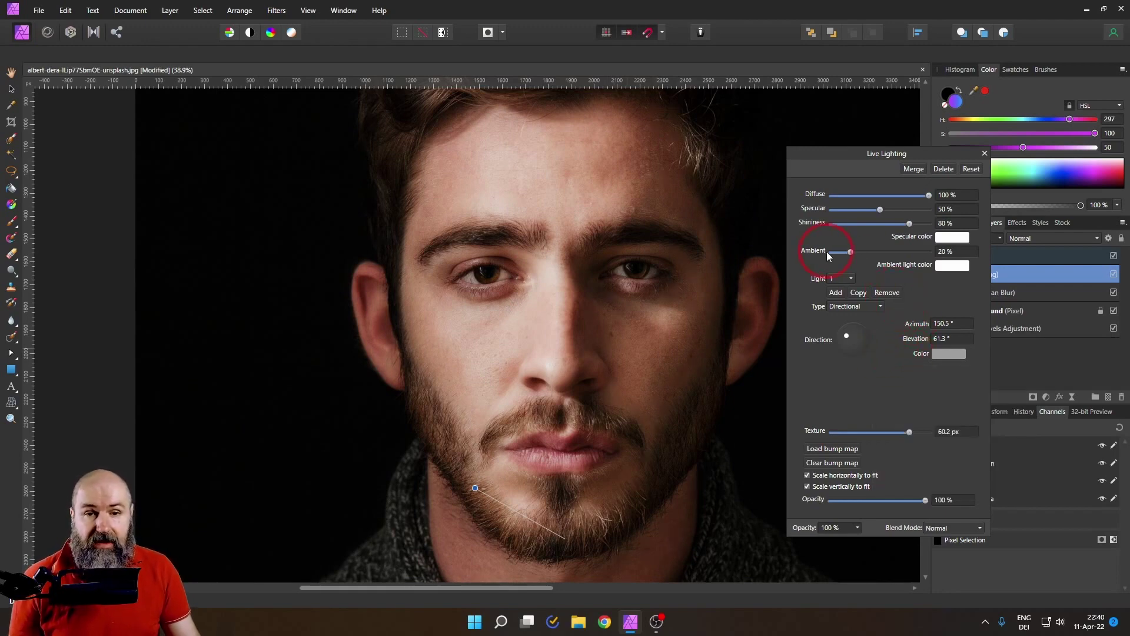
Step: Set Ambient 0%, Specular 48%, Shininess 75%, Texture 54.2 px, and light at 129.6°/57.2°
left_click_drag(852, 252, 818, 255)
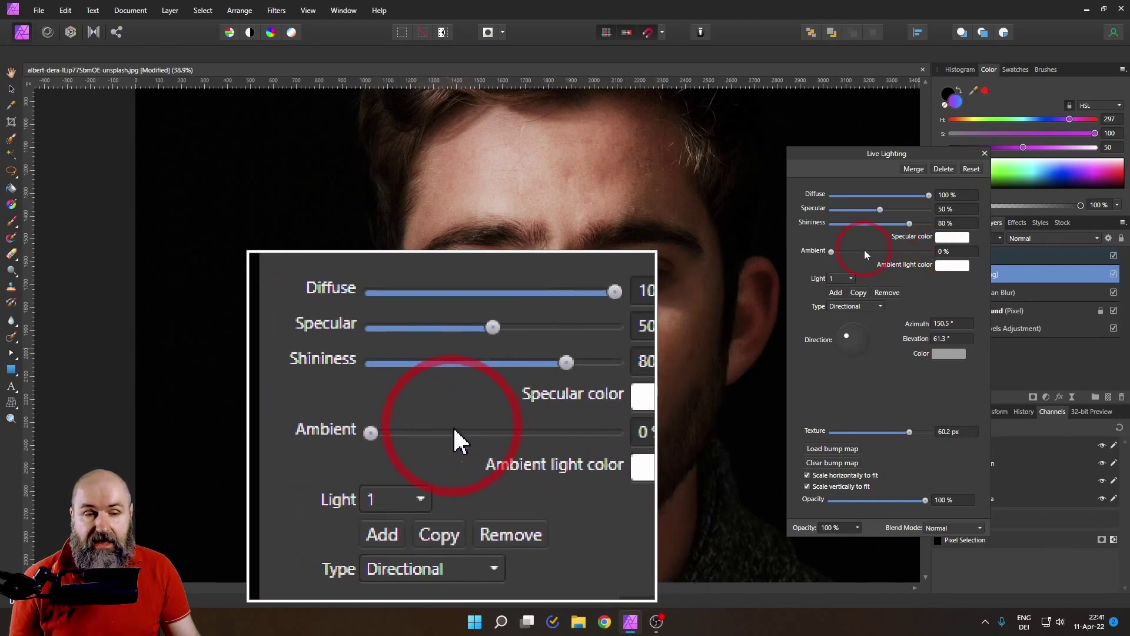
mouse_move(847, 339)
left_mouse_down()
mouse_move(857, 331)
mouse_move(849, 333)
left_mouse_up()
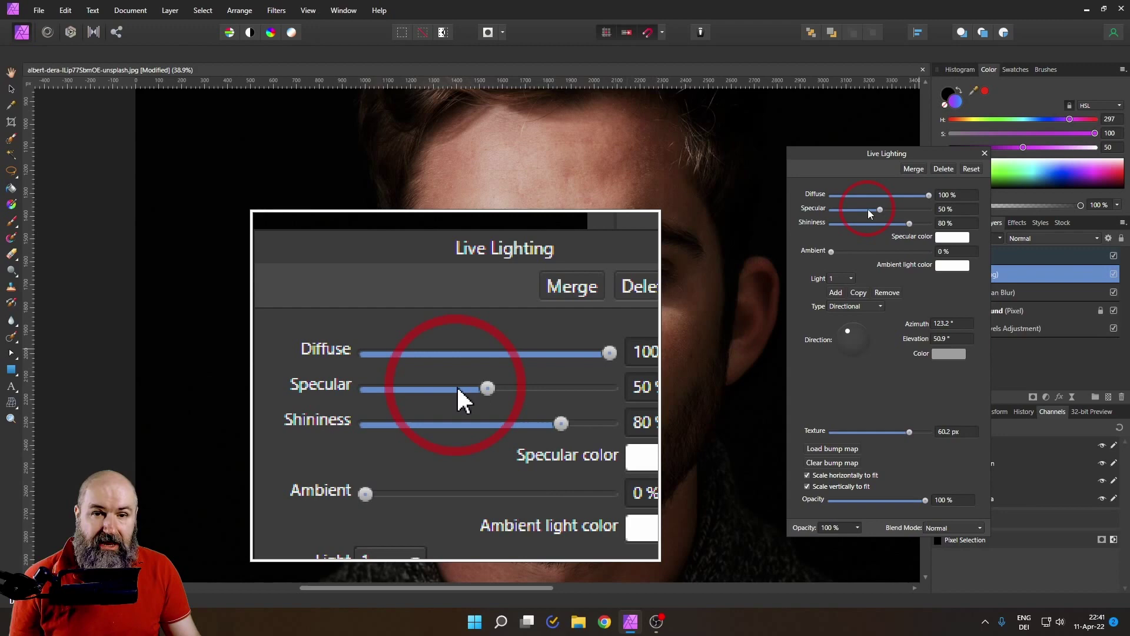
left_click_drag(880, 209, 931, 201)
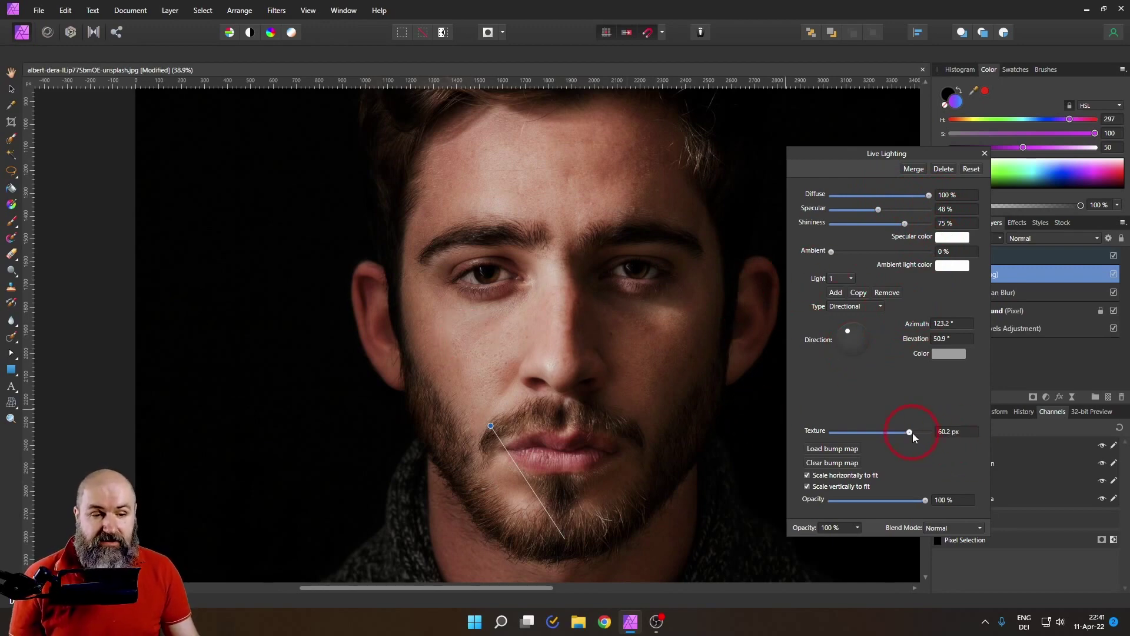
mouse_move(891, 434)
left_mouse_down()
mouse_move(872, 434)
mouse_move(912, 434)
mouse_move(878, 432)
mouse_move(911, 434)
mouse_move(893, 434)
left_mouse_up()
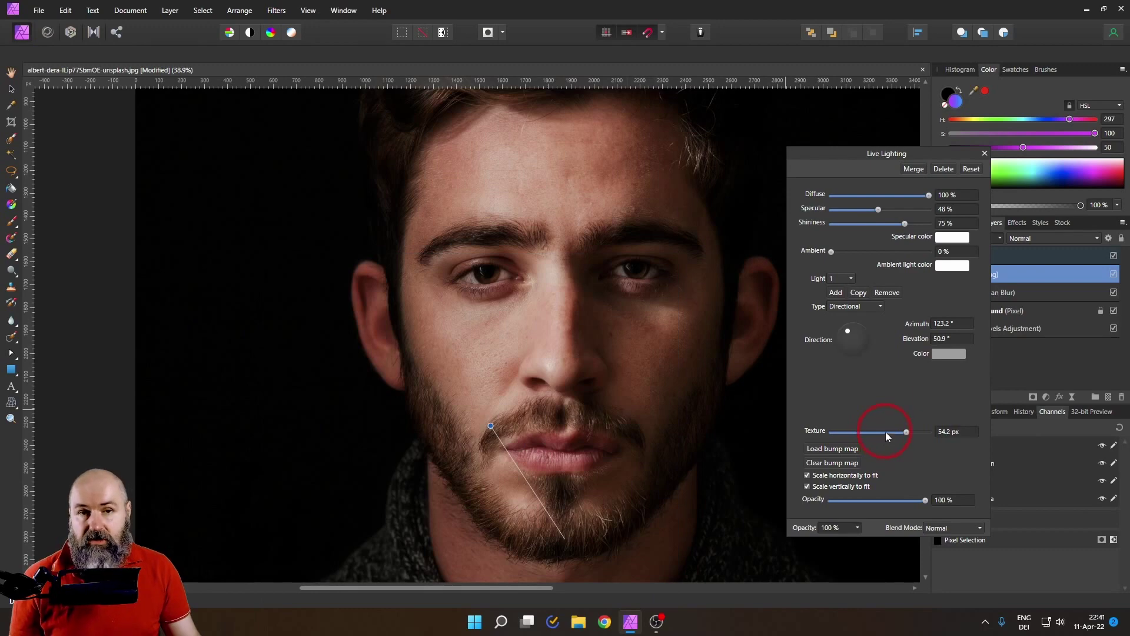
left_click_drag(850, 337, 850, 338)
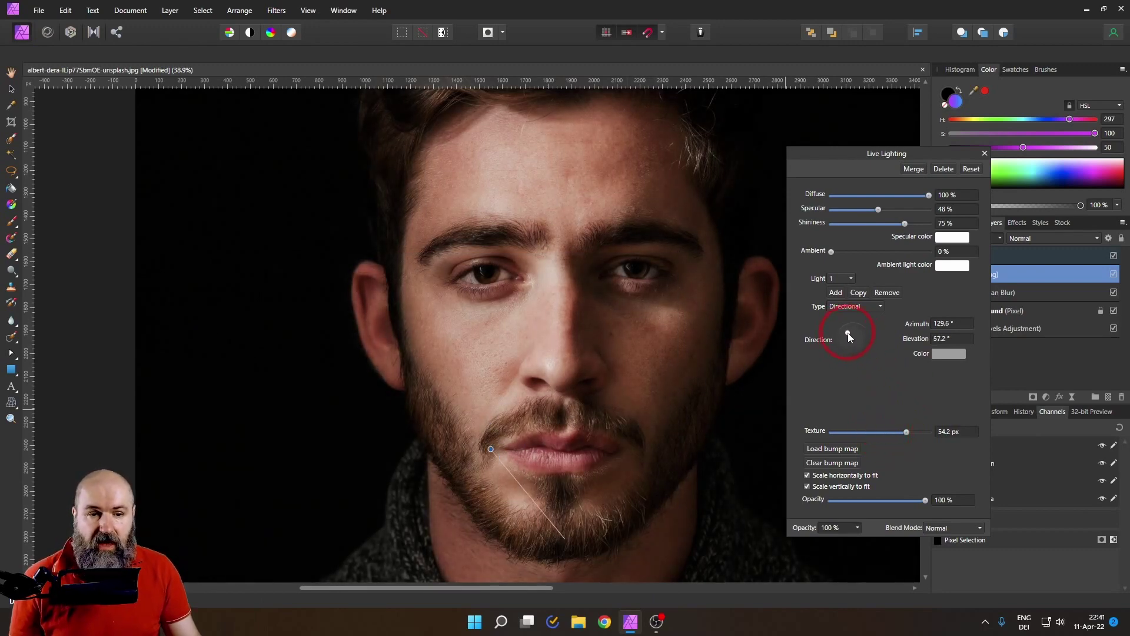
Step: Close the Lighting filter settings, select the Soft Light group, and hide then show it
left_click(985, 153)
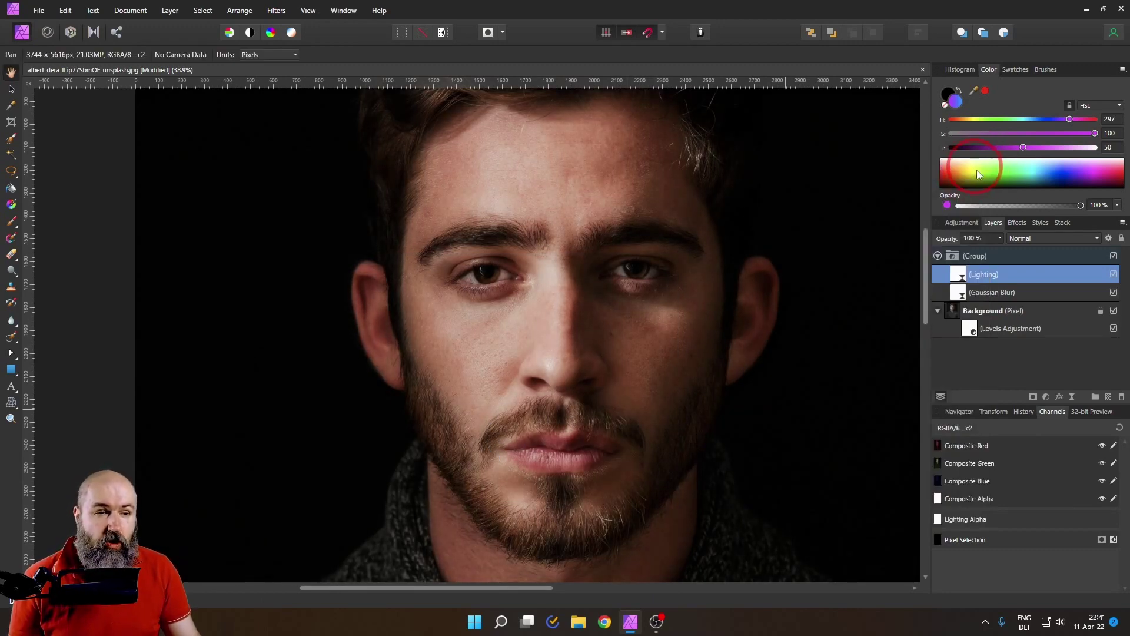
left_click(1118, 259)
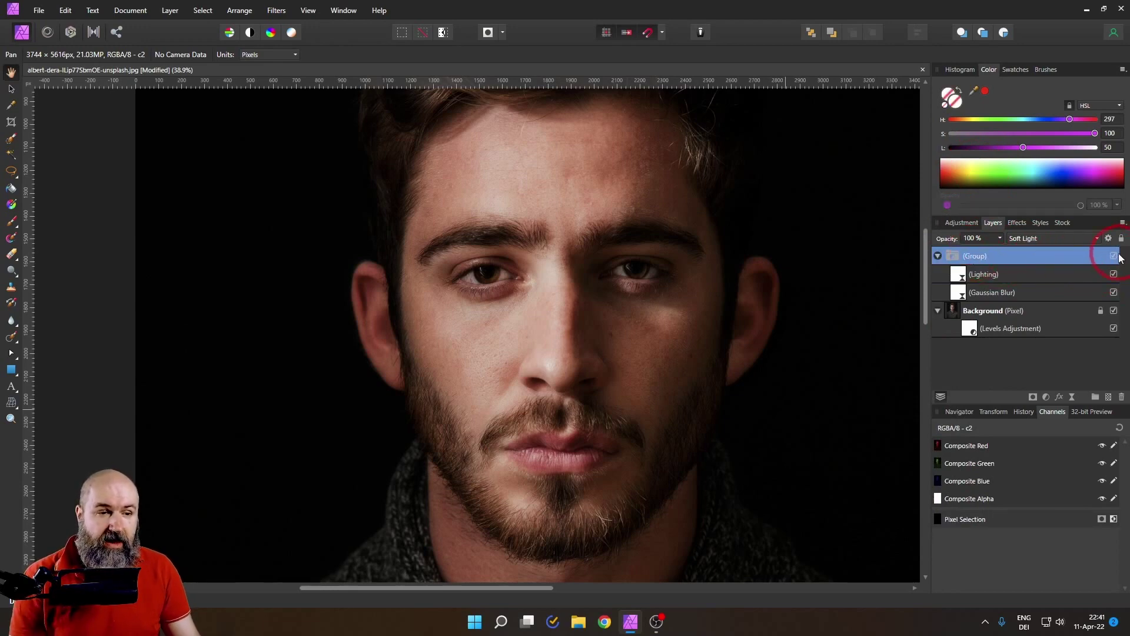
left_click(1118, 258)
left_click(1118, 257)
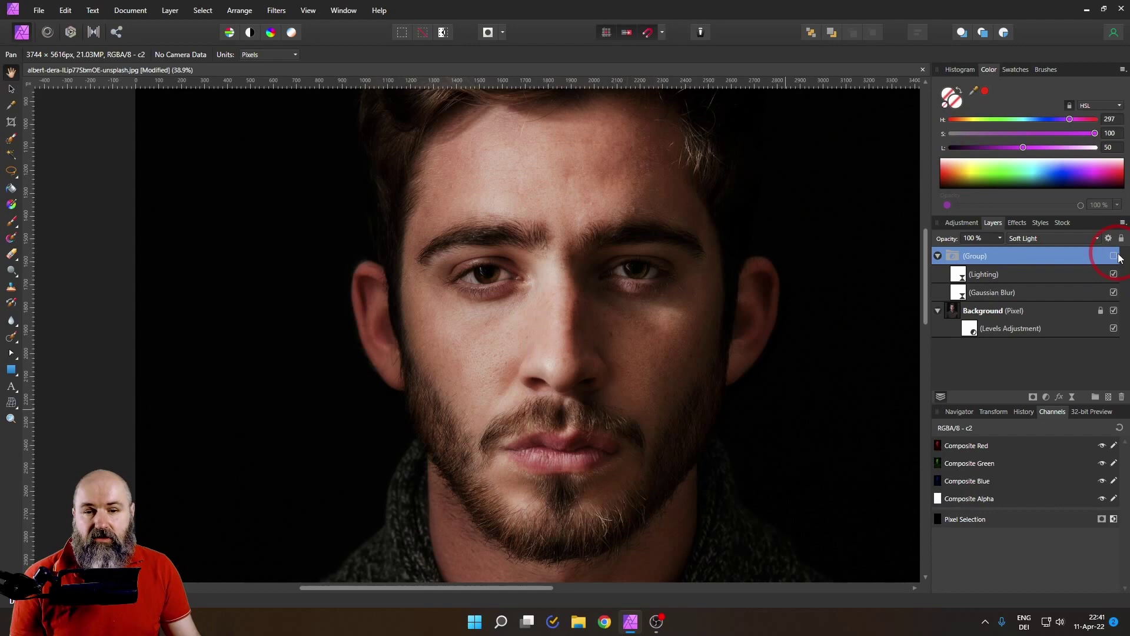
Step: Zoom out and compare the whole portrait with the group off and on, leaving it visible
scroll(744, 308, "down", 2)
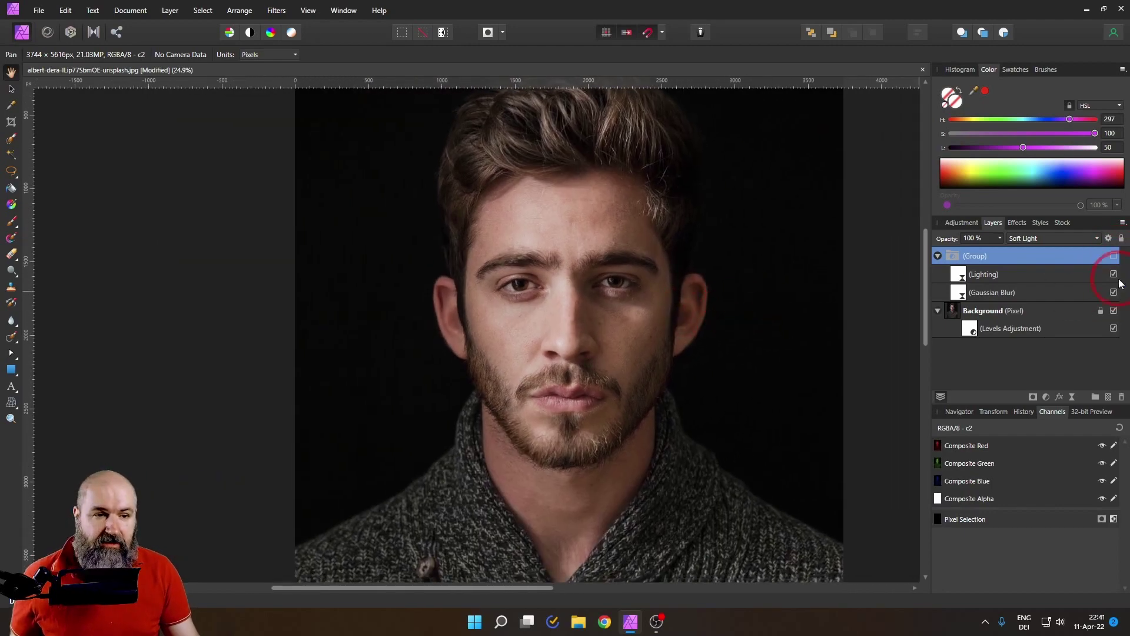
left_click(1115, 256)
left_click(1116, 256)
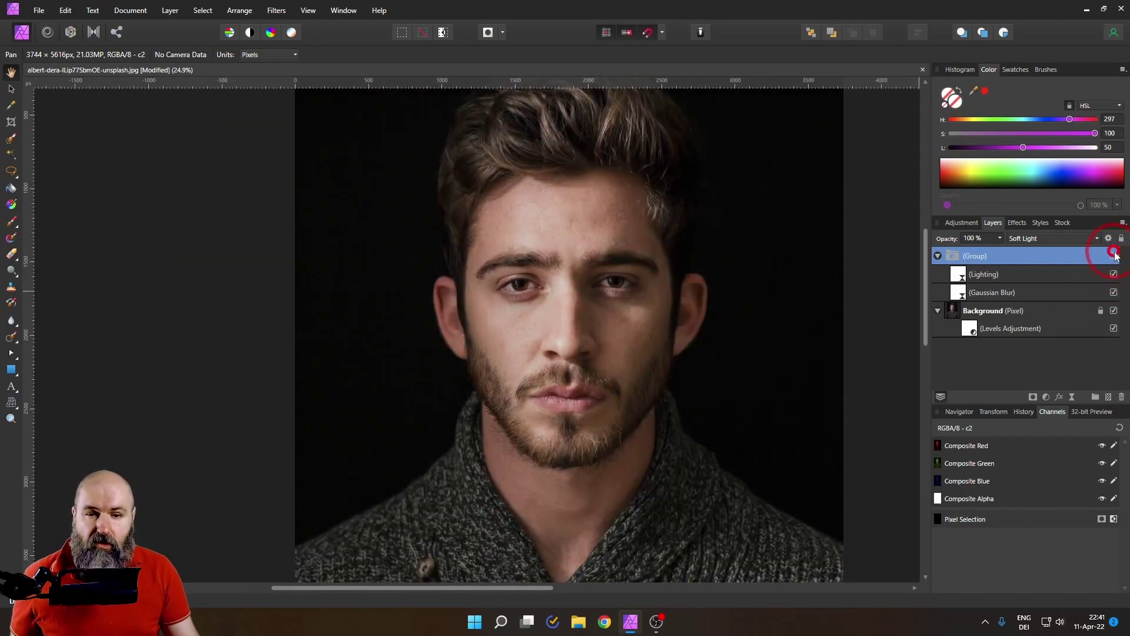
left_click(1117, 256)
left_click_drag(775, 370, 751, 326)
scroll(760, 335, "down", 1)
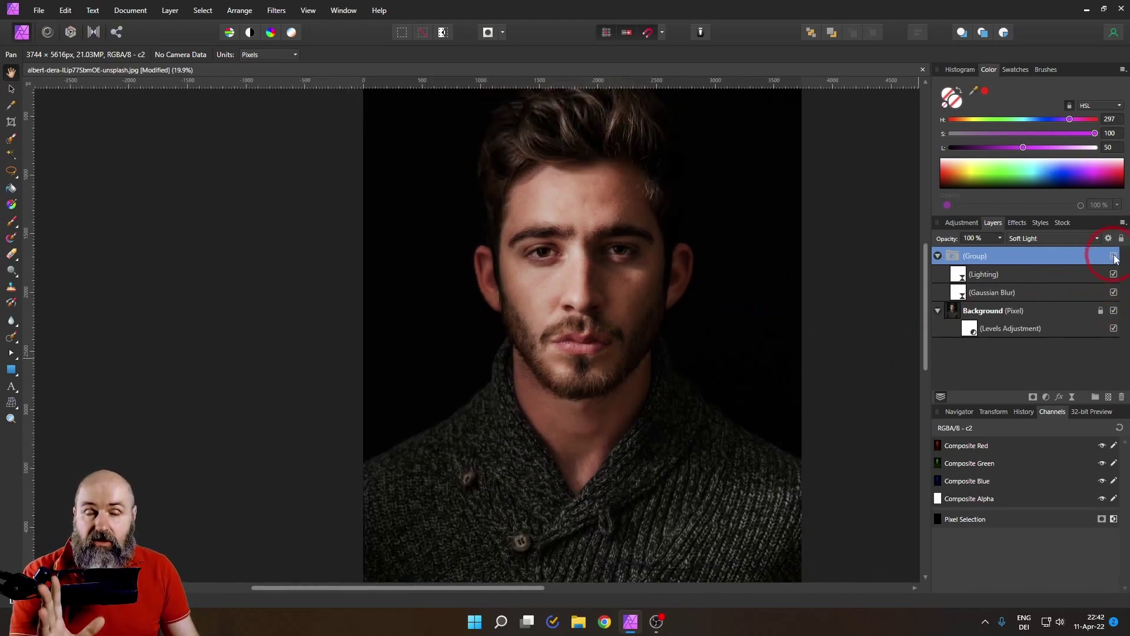
left_click(1115, 257)
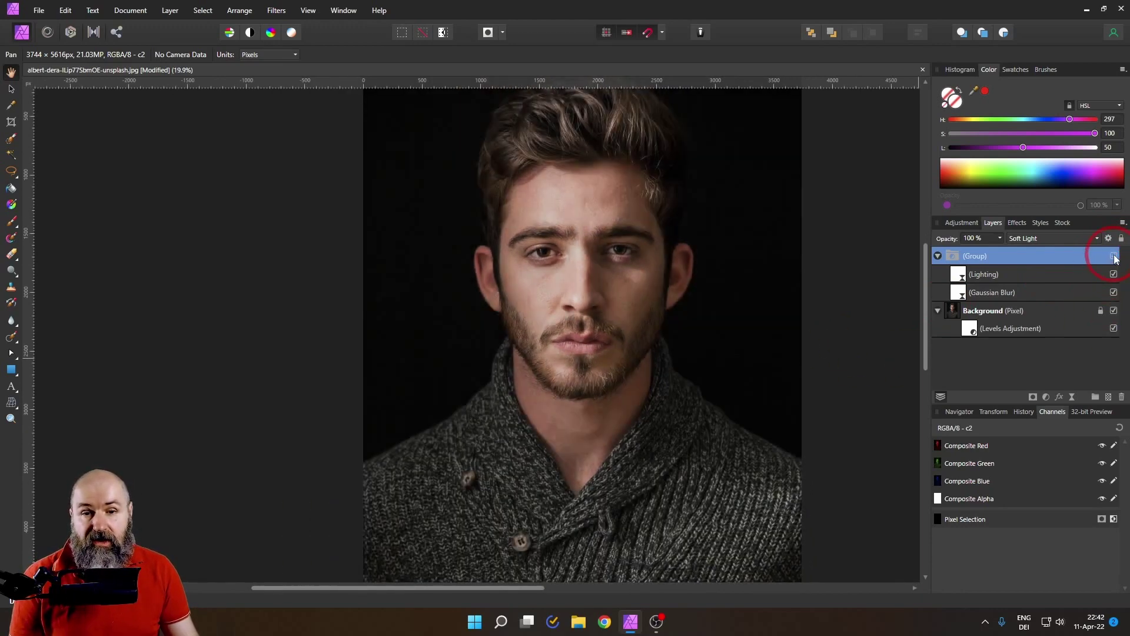
left_click(1115, 257)
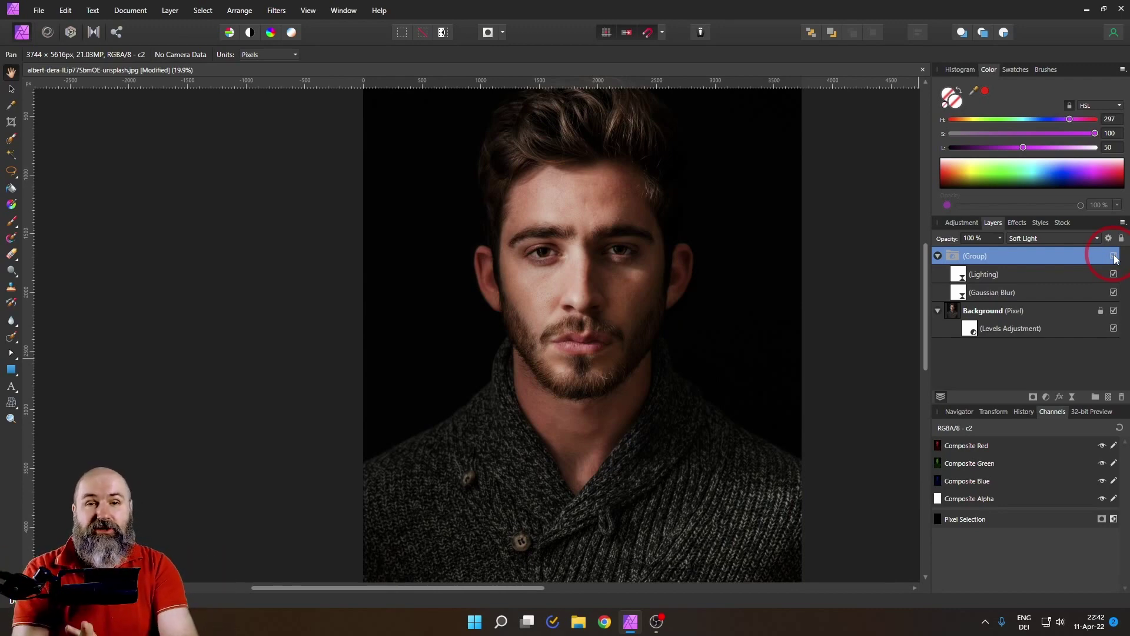